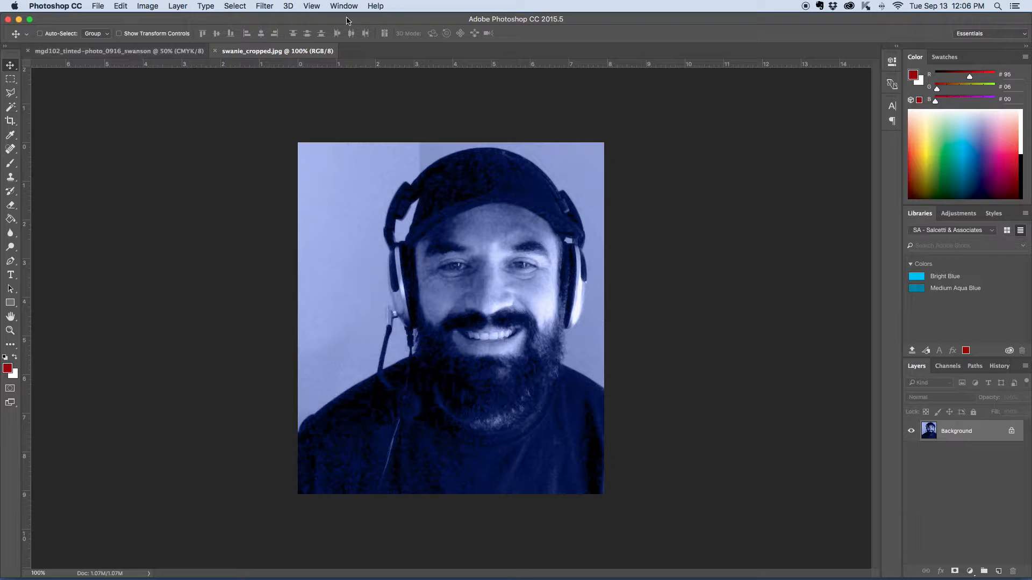
Step: Tile all open documents vertically so the blank page and the tinted portrait sit side by side
left_click(123, 54)
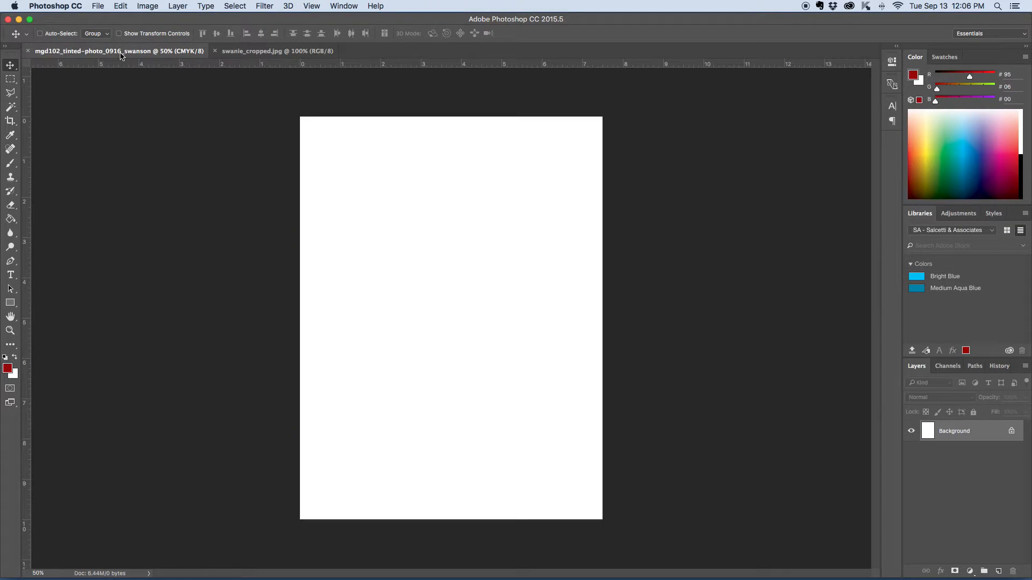
left_click(273, 54)
left_click(344, 6)
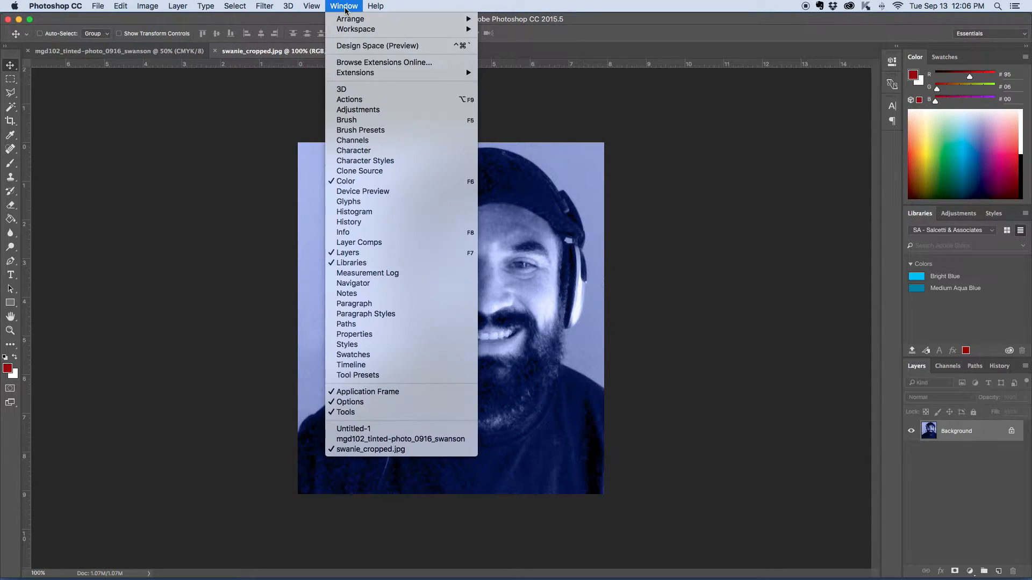
mouse_move(352, 20)
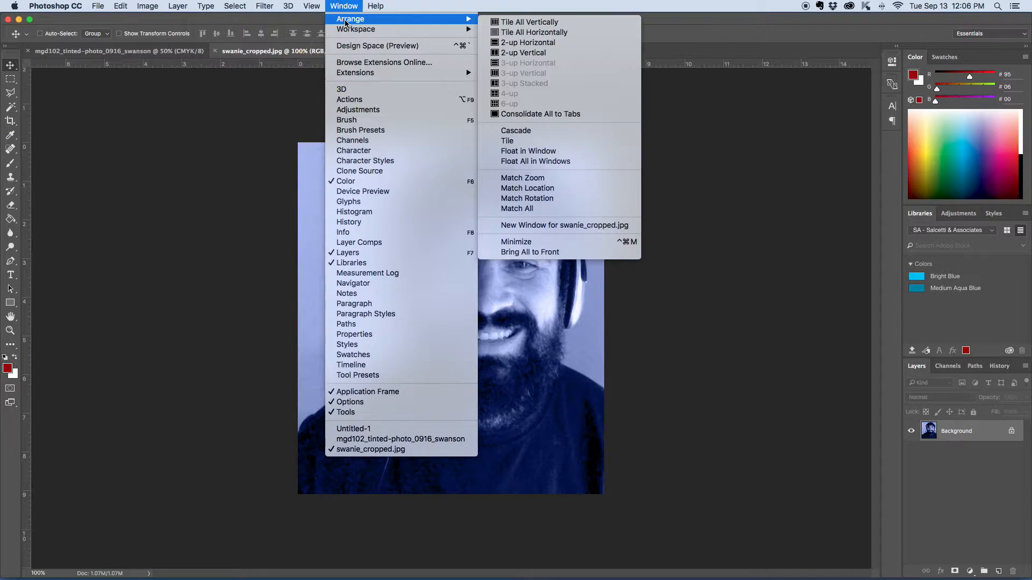
left_click(539, 24)
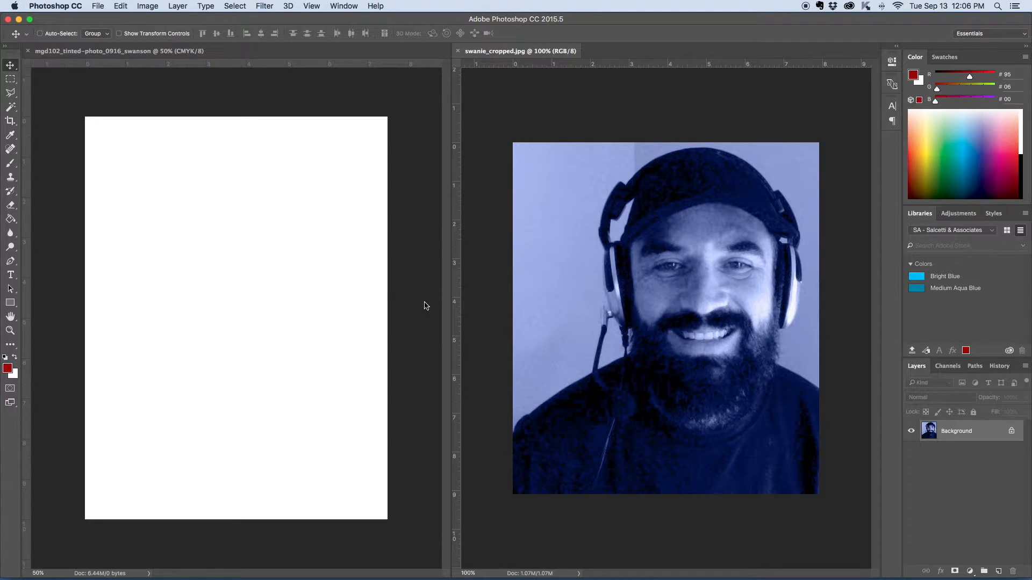
Step: Copy the tinted portrait onto the upper middle of the blank page, then close the source photo
left_click_drag(710, 250, 279, 237)
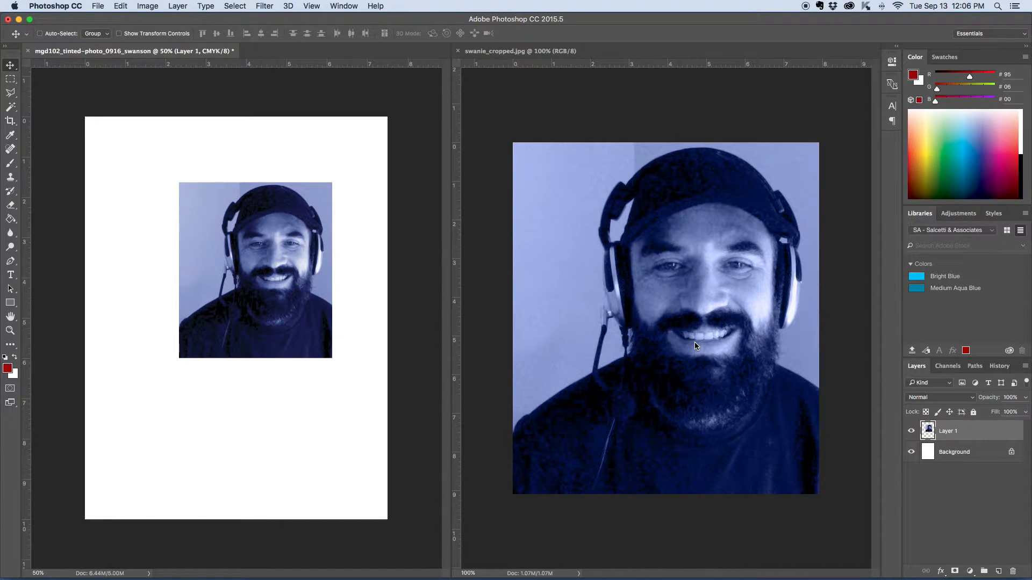
left_click(457, 52)
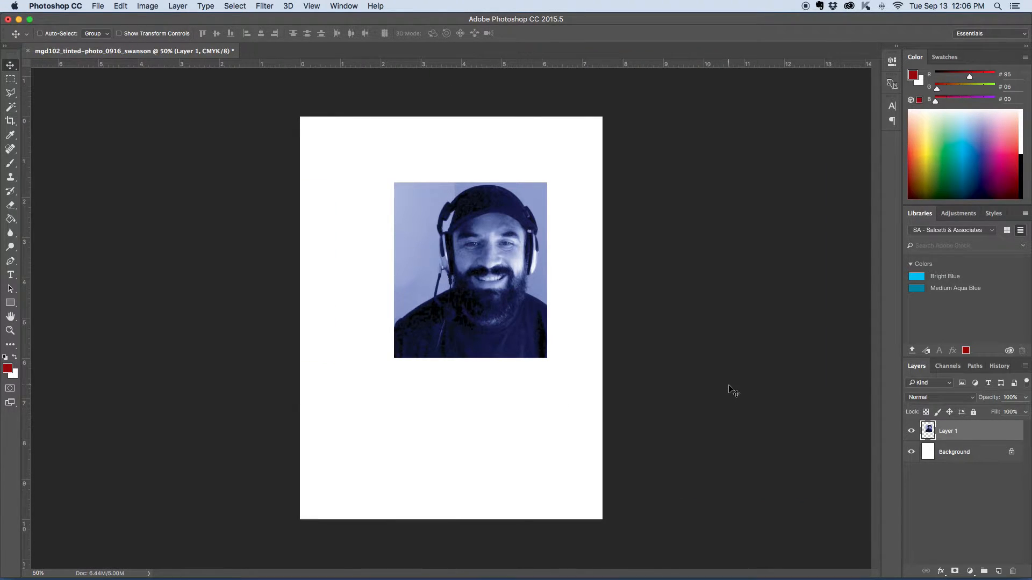
Step: Fill the Background layer with dark blue (#094772) using the Paint Bucket
left_click(962, 457)
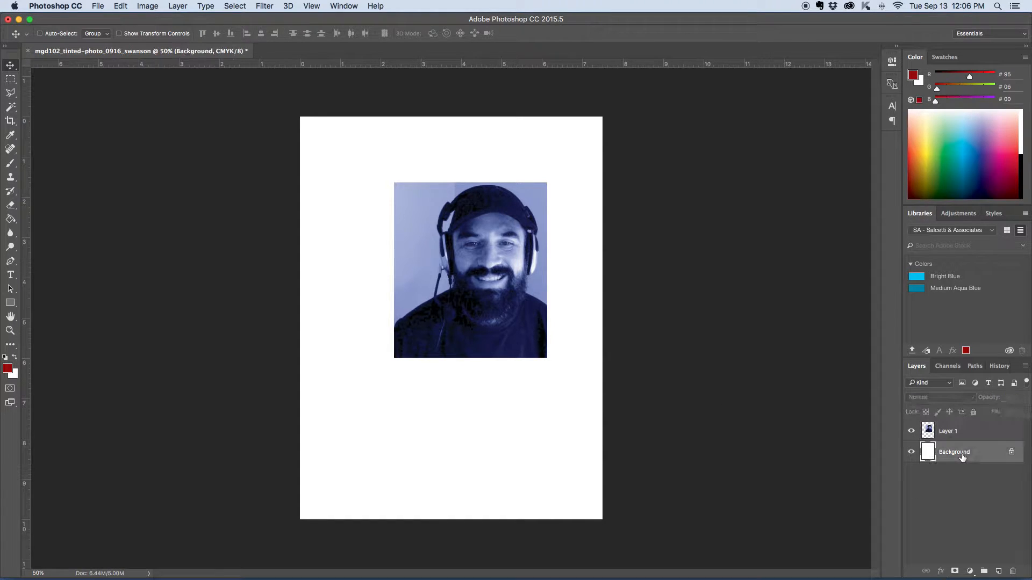
left_click(973, 176)
left_click(11, 218)
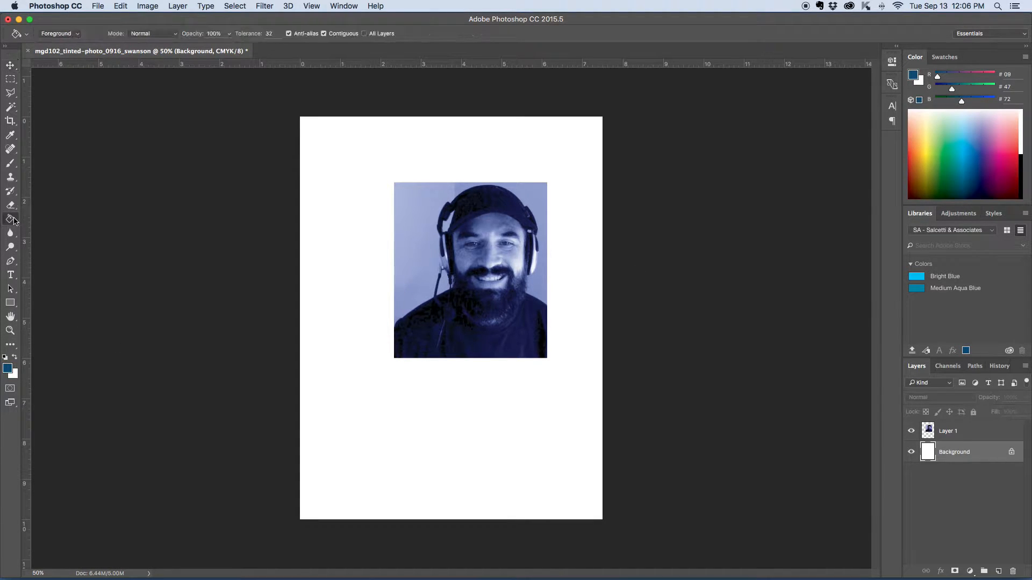
left_click(505, 433)
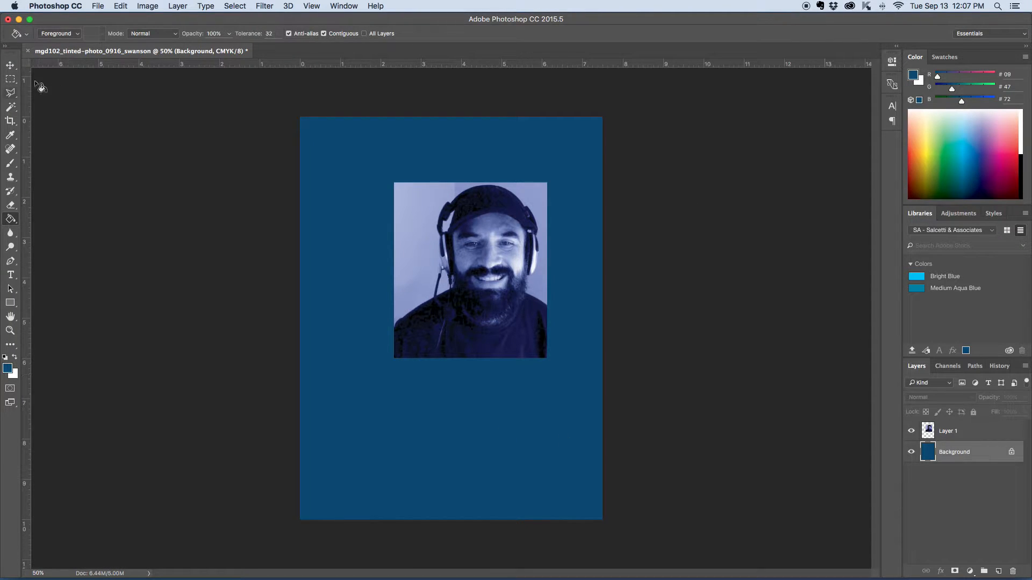
left_click(10, 66)
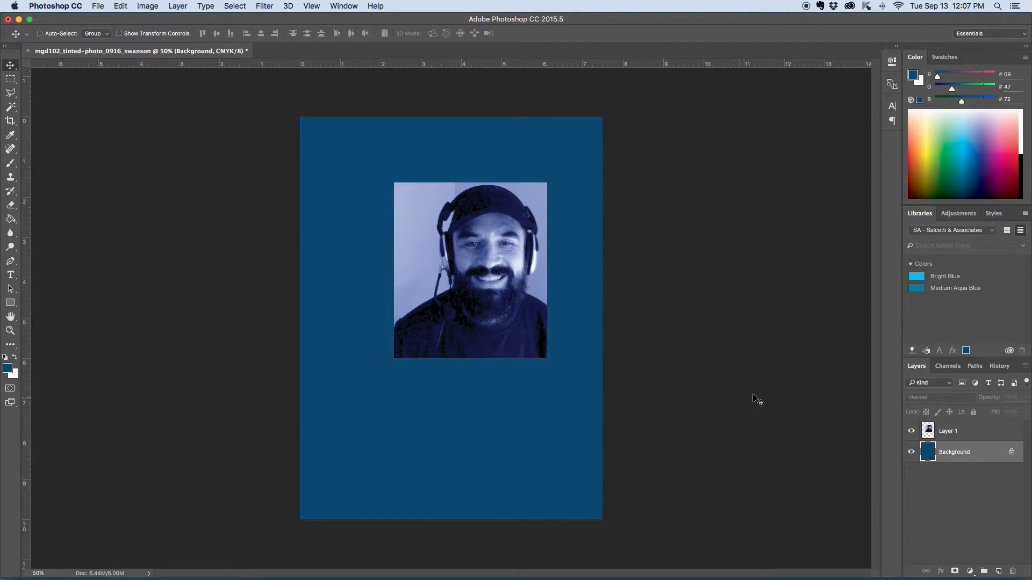
Step: Show the Adjustments in place of the Libraries
left_click(993, 235)
left_click(985, 247)
left_click(959, 214)
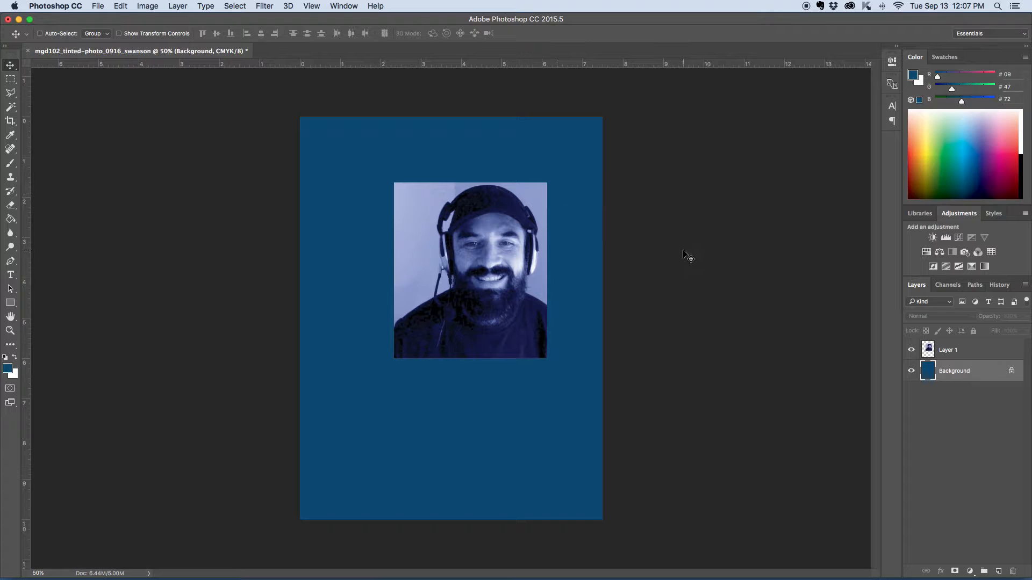
Step: Add a new layer above the portrait and select a rectangular area slightly larger than the portrait on all sides
left_click(989, 356)
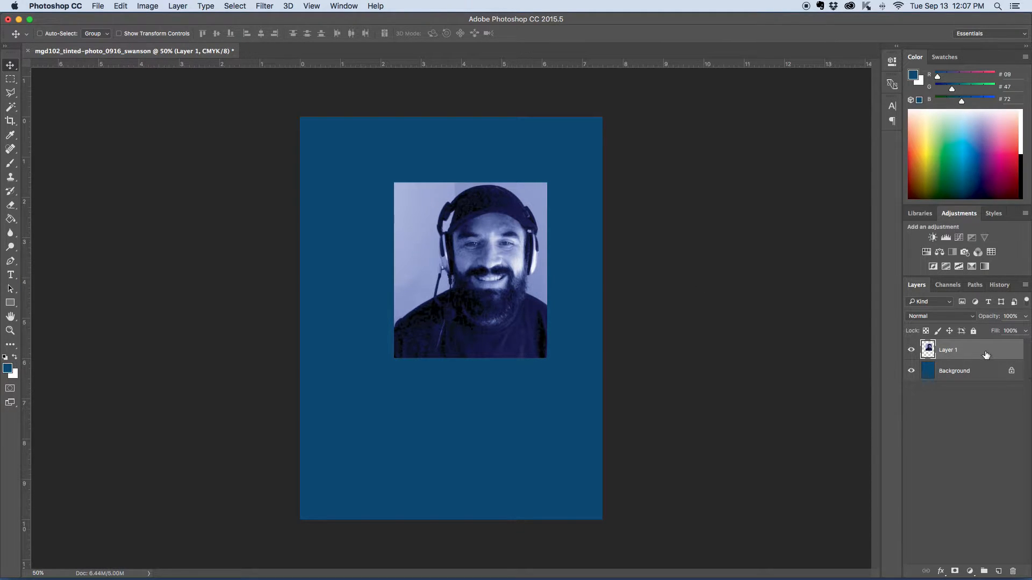
left_click(998, 572)
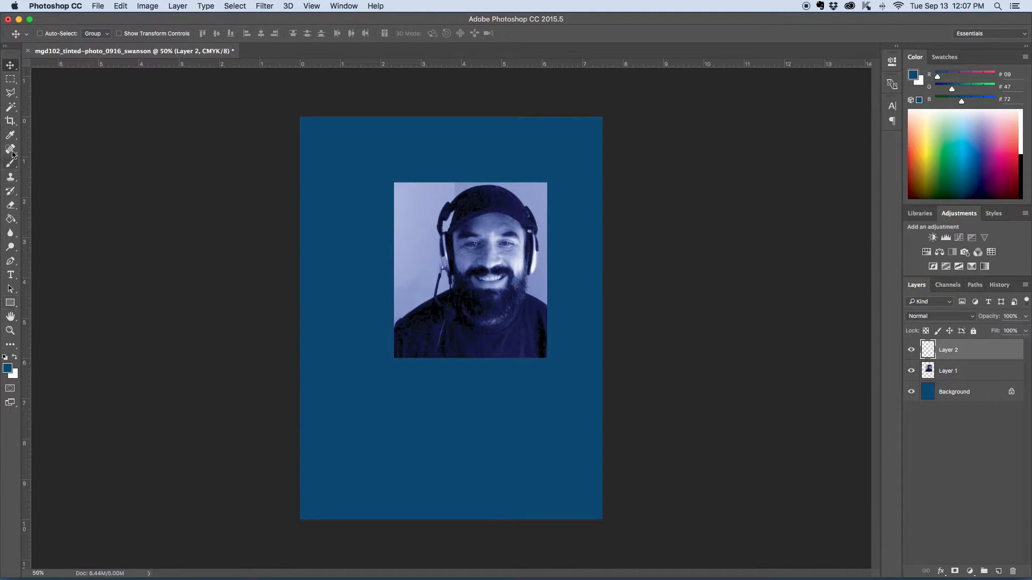
left_click(10, 79)
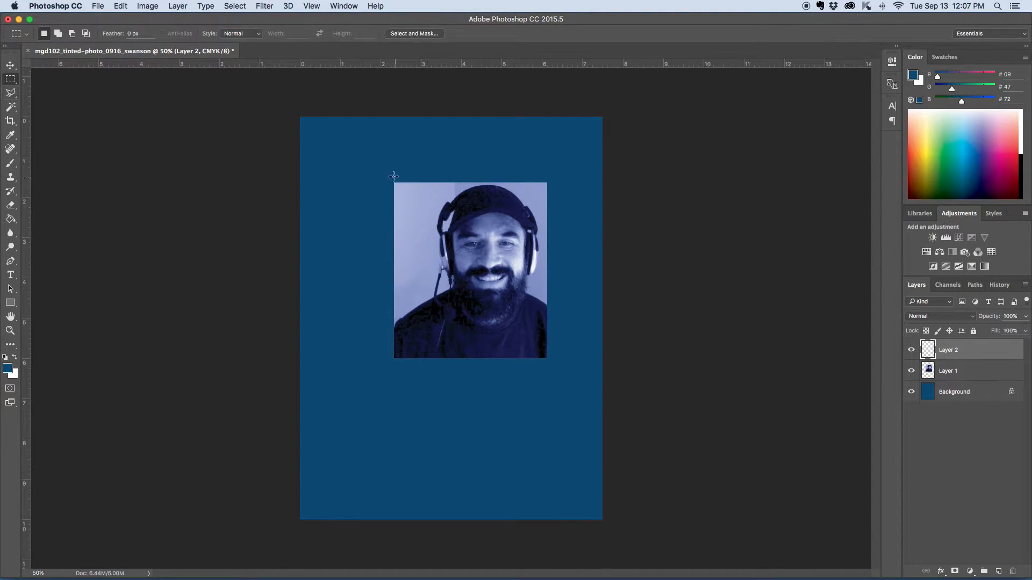
left_click_drag(388, 175, 554, 369)
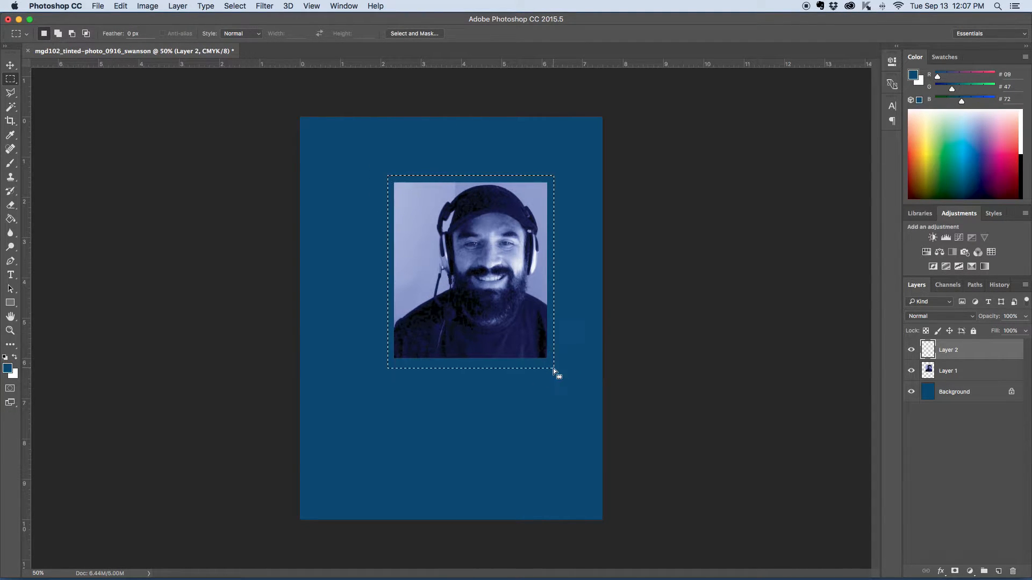
Step: Fill the rectangular selection on Layer 2 with white and deselect it
left_click(15, 357)
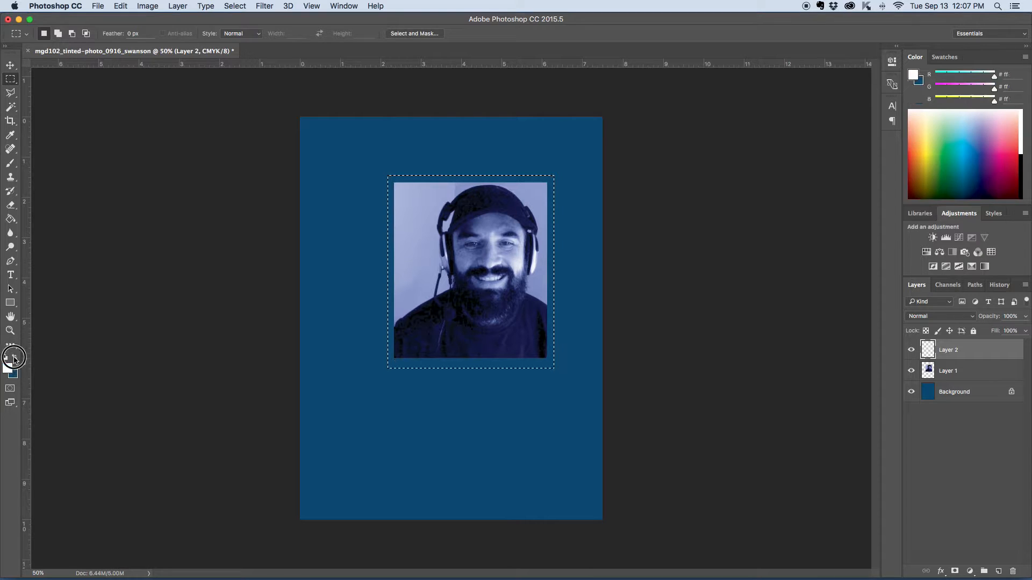
left_click(10, 218)
left_click(485, 292)
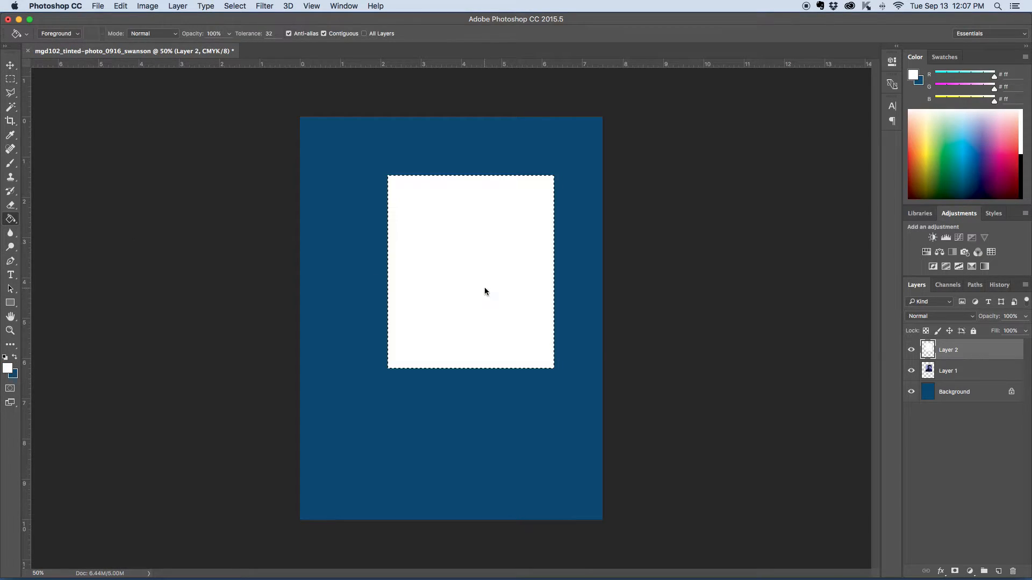
key("super+d")
Step: Lower Layer 2's opacity to 72% and delete its white area just inside the portrait's edges, leaving a frame
left_click(1025, 317)
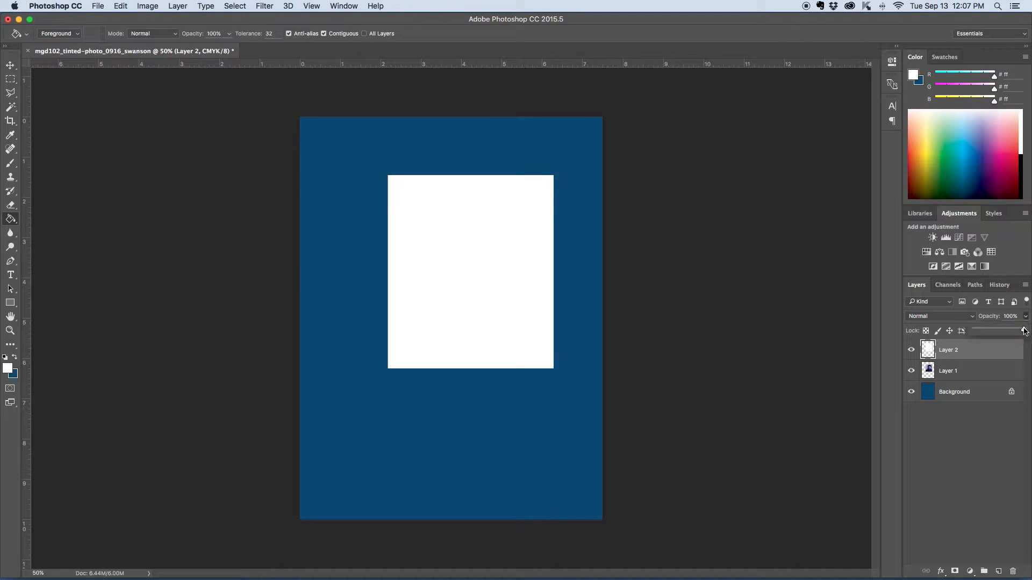
left_click_drag(1024, 329, 1011, 333)
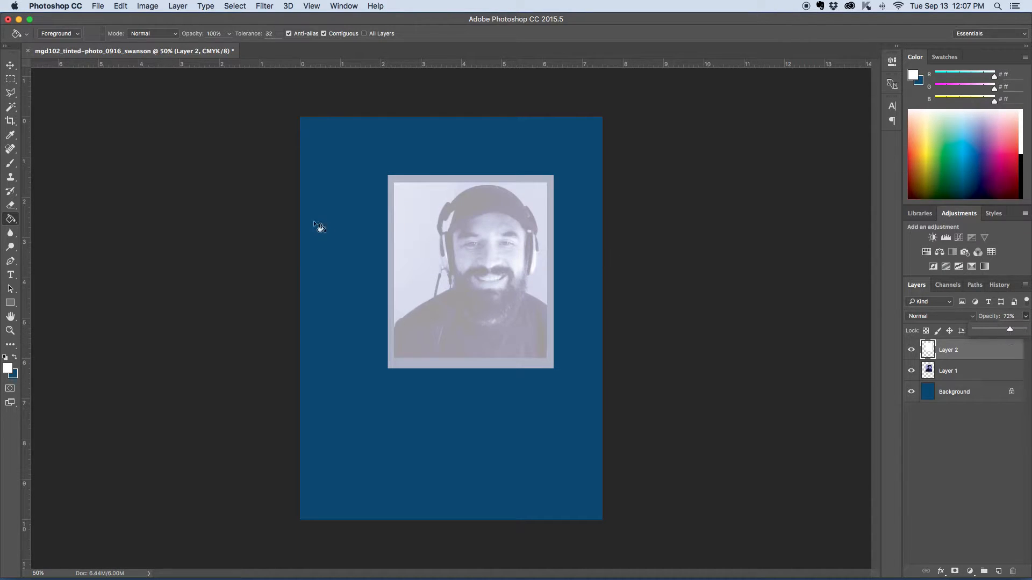
left_click(11, 80)
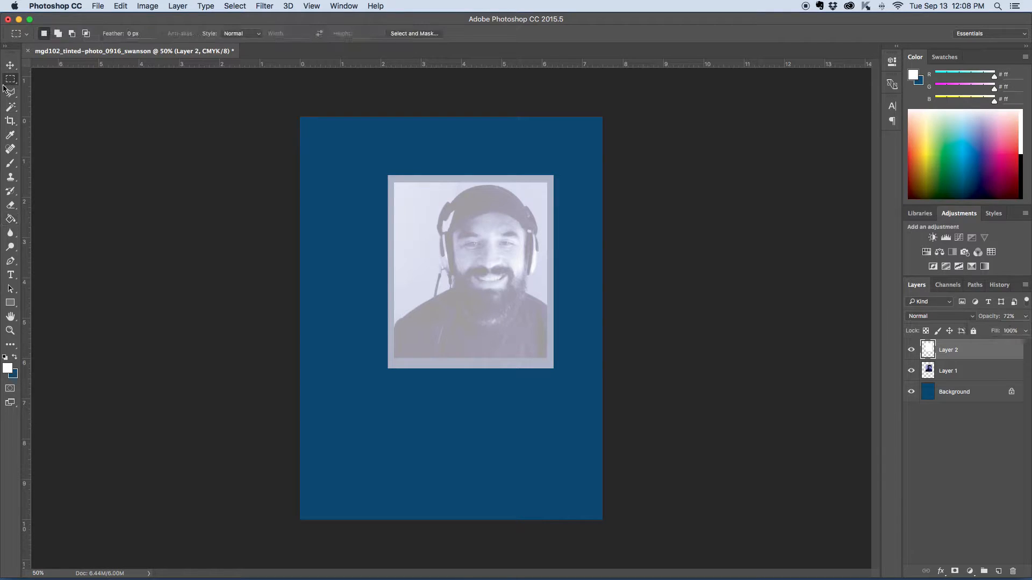
left_click_drag(396, 185, 545, 356)
key("Delete")
key("super+d")
Step: Set the white frame layer's opacity to 100% and hide the layer
left_click(1025, 316)
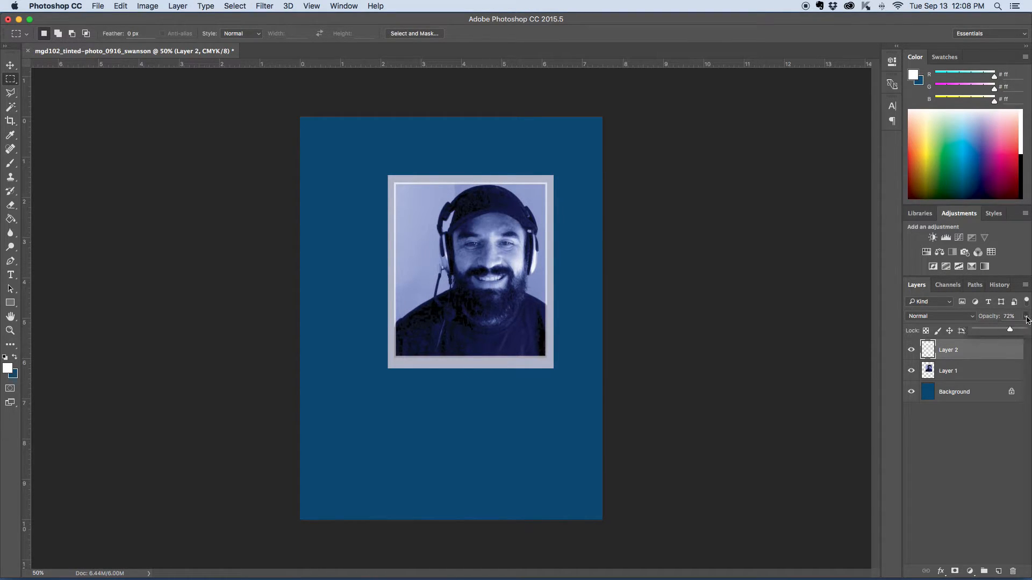
left_click_drag(1009, 329, 1031, 334)
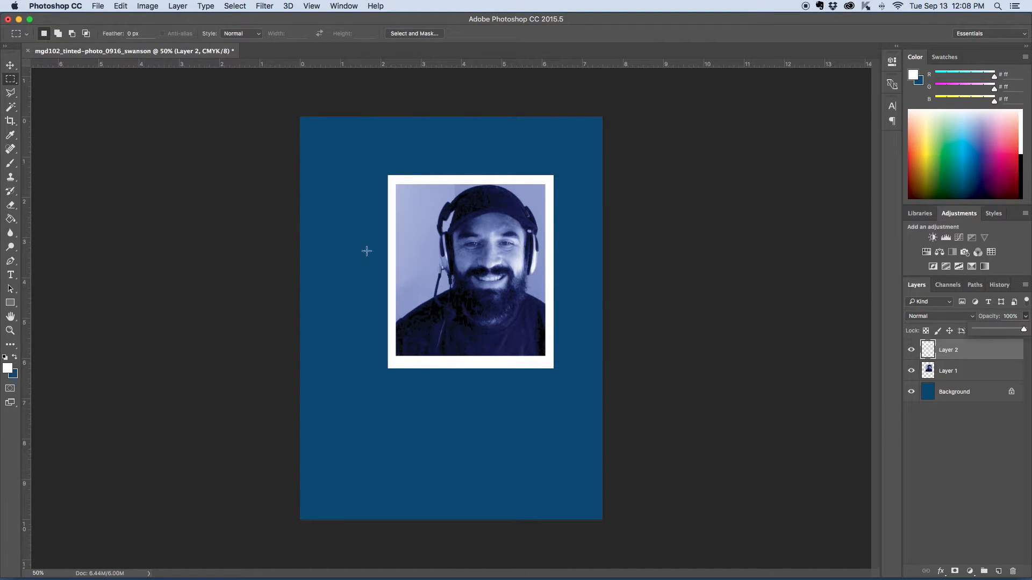
left_click(10, 65)
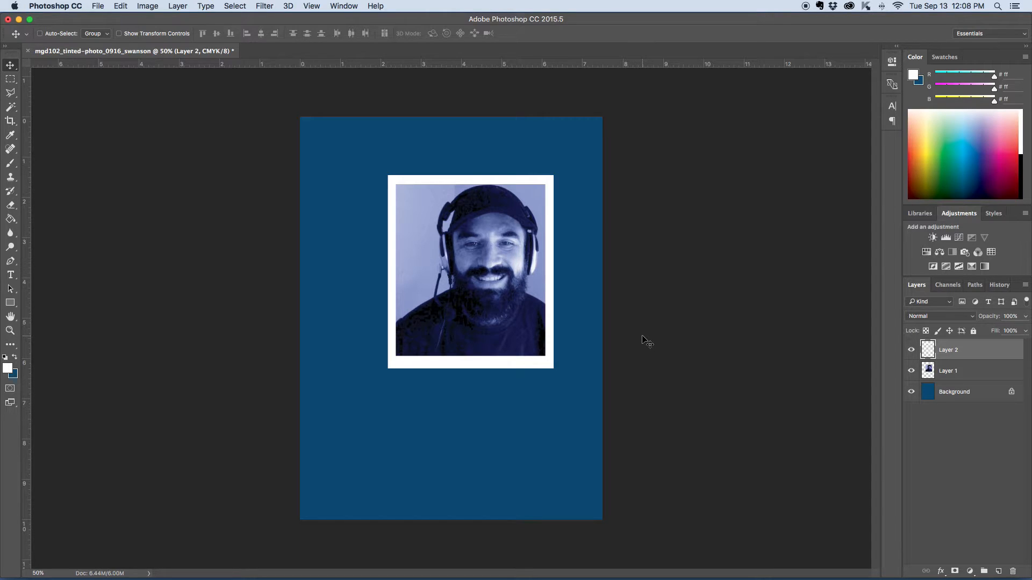
left_click(911, 350)
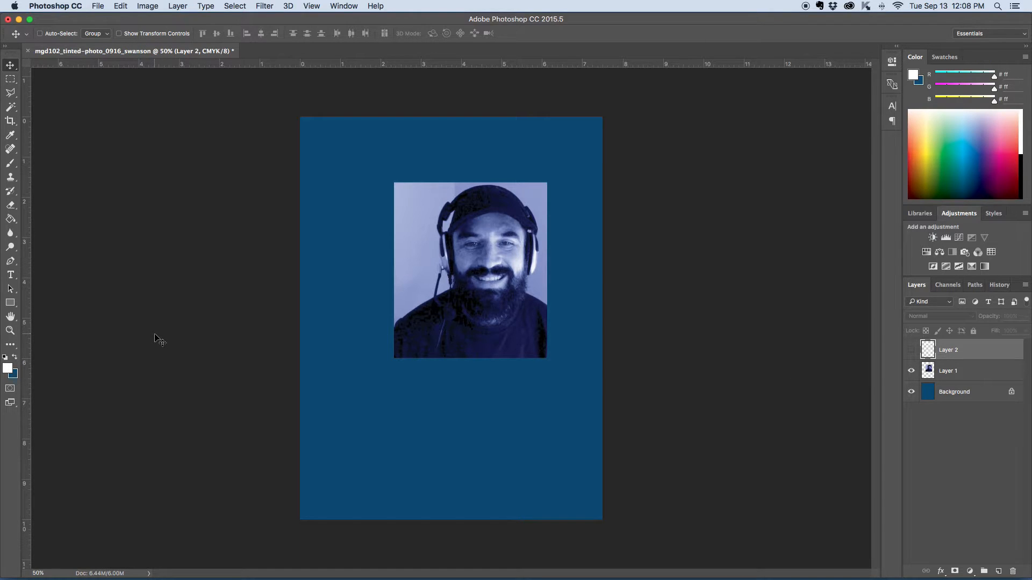
Step: Set up the Rectangle tool in Shape mode with no fill and a white stroke
left_click(10, 304)
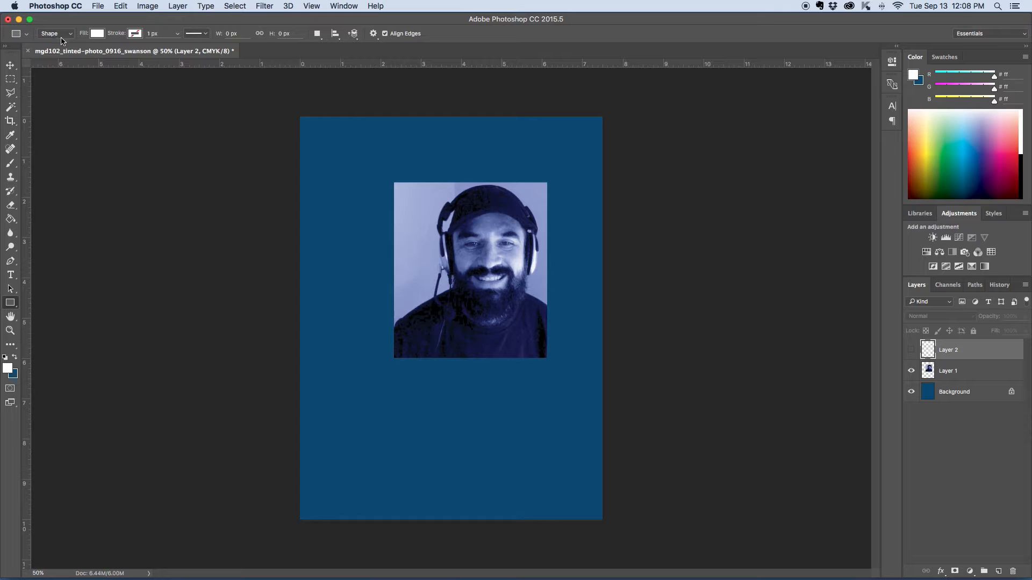
left_click(97, 34)
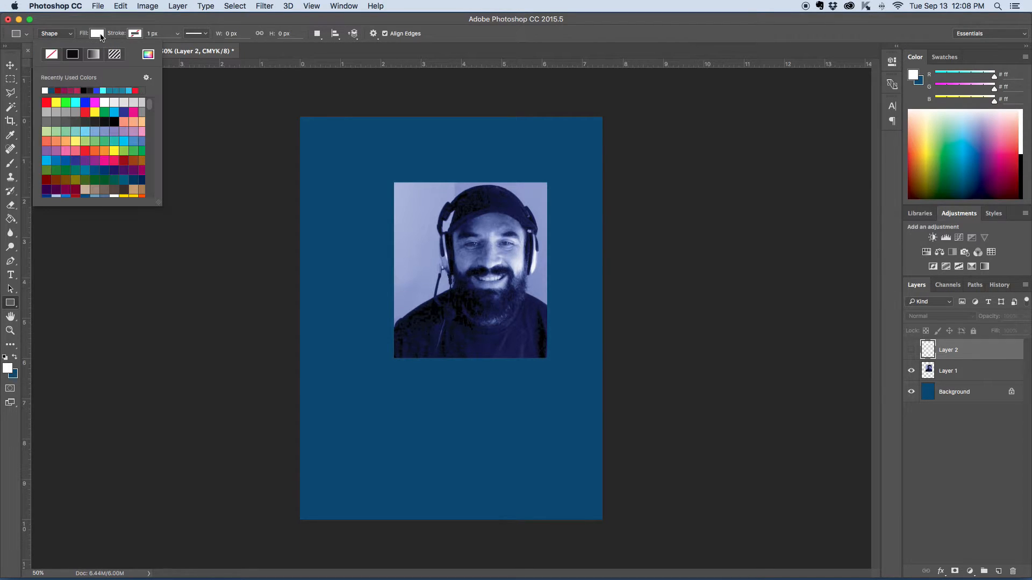
left_click(50, 56)
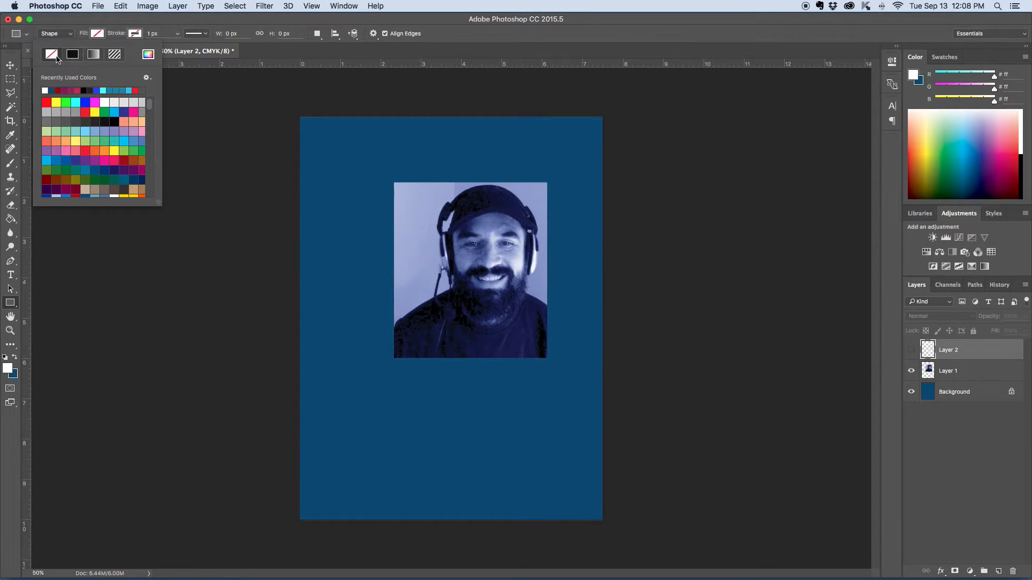
left_click(135, 35)
left_click(86, 88)
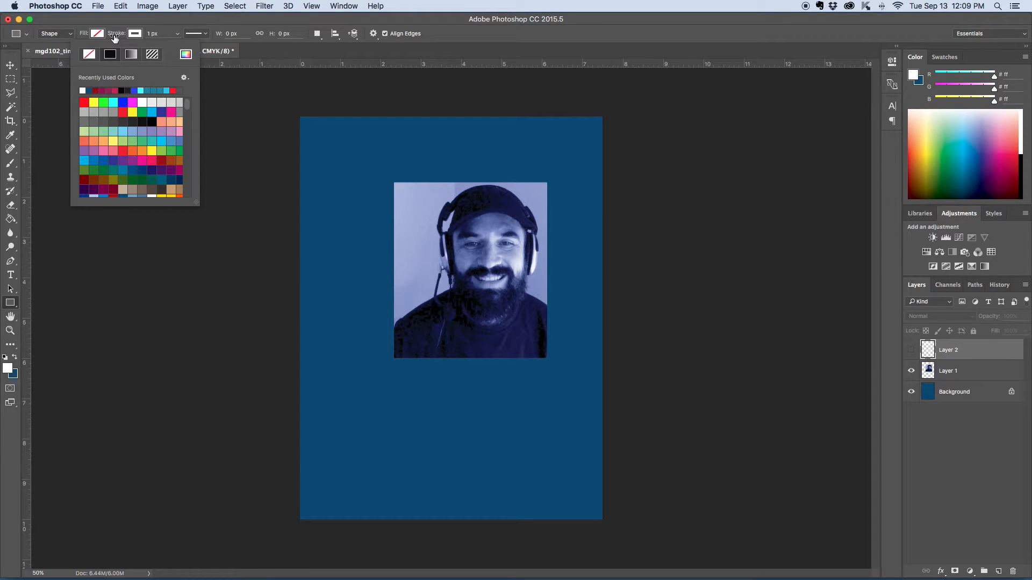
Step: Set the rectangle shape's stroke width to 25 px, keeping the solid line style
left_click(178, 35)
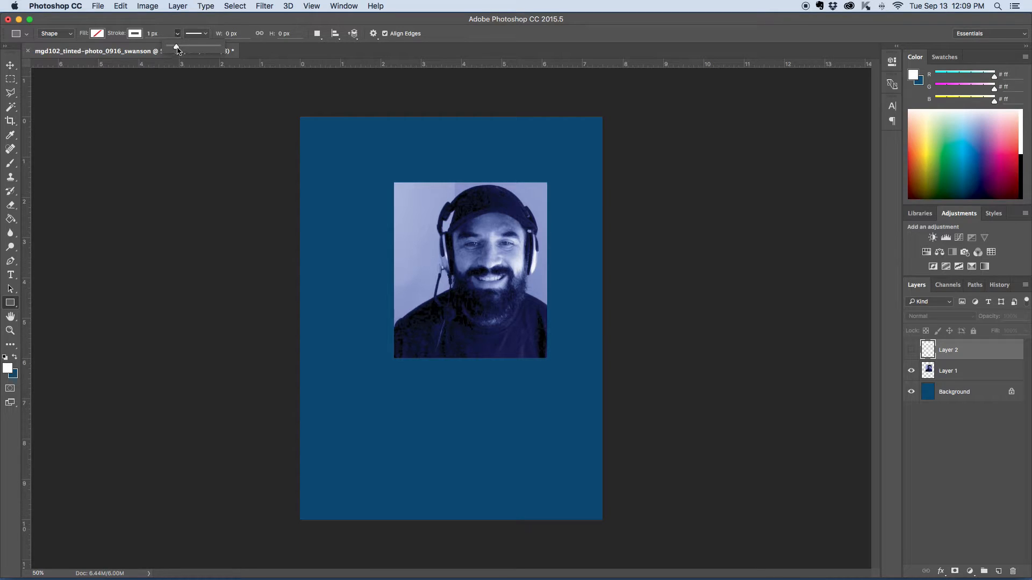
left_click(177, 49)
left_click_drag(179, 47, 135, 35)
type("25")
left_click(205, 36)
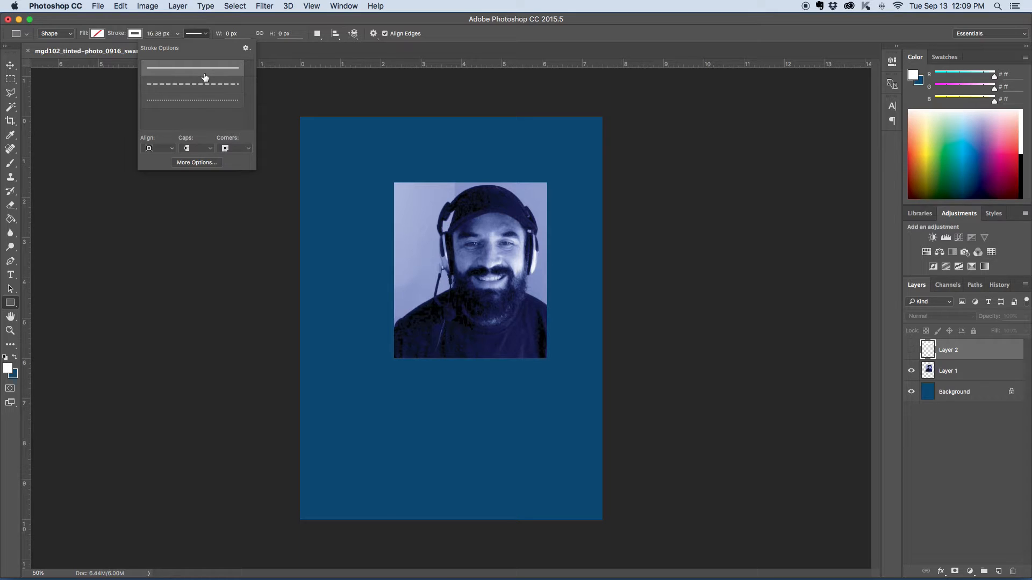
left_click(158, 33)
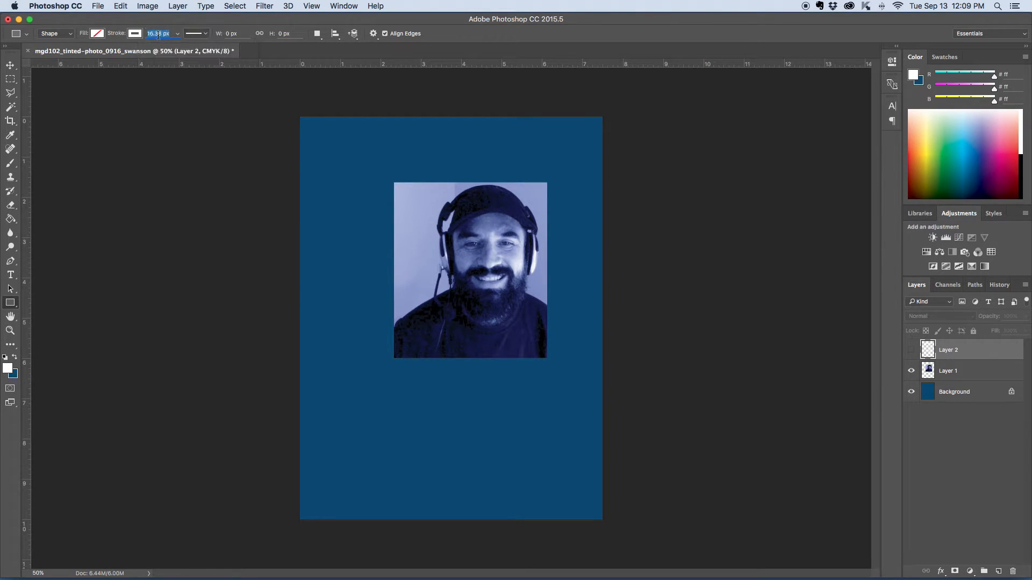
type("25")
left_click(198, 34)
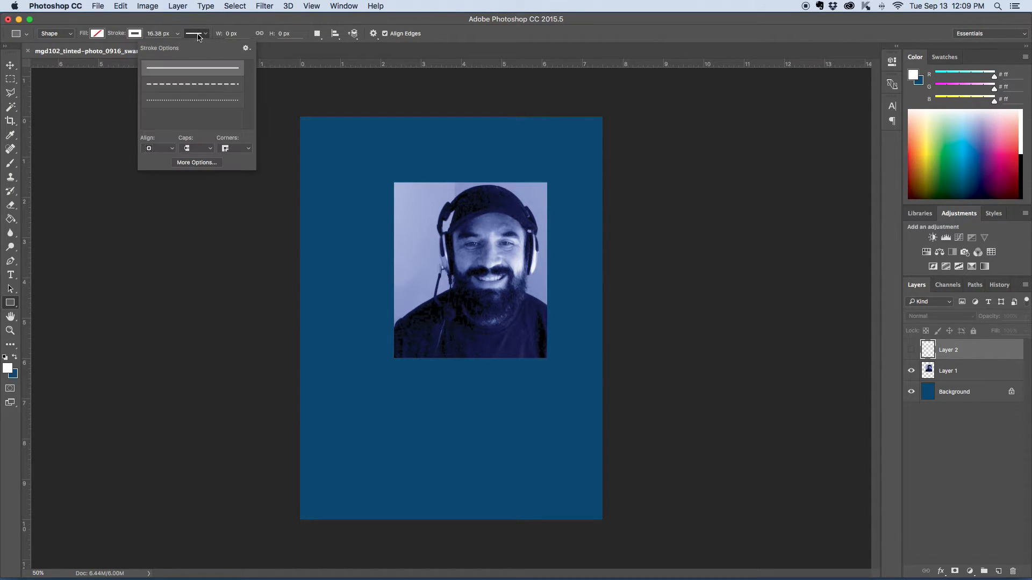
left_click(162, 34)
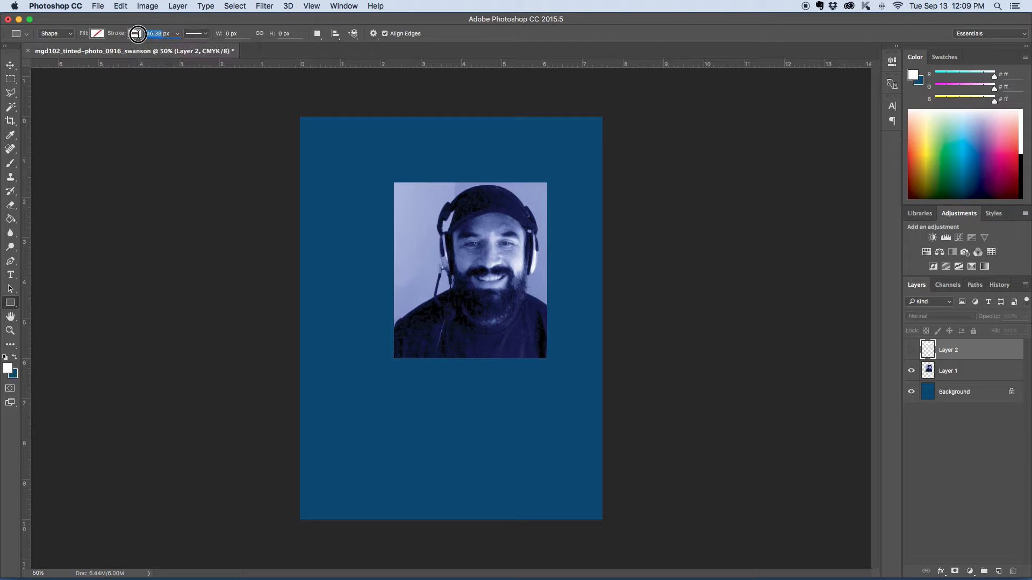
type("25")
key("Return")
Step: Draw a rectangle shape around the portrait, about 656 px high, and set its width to 580 px
left_click_drag(393, 183, 547, 359)
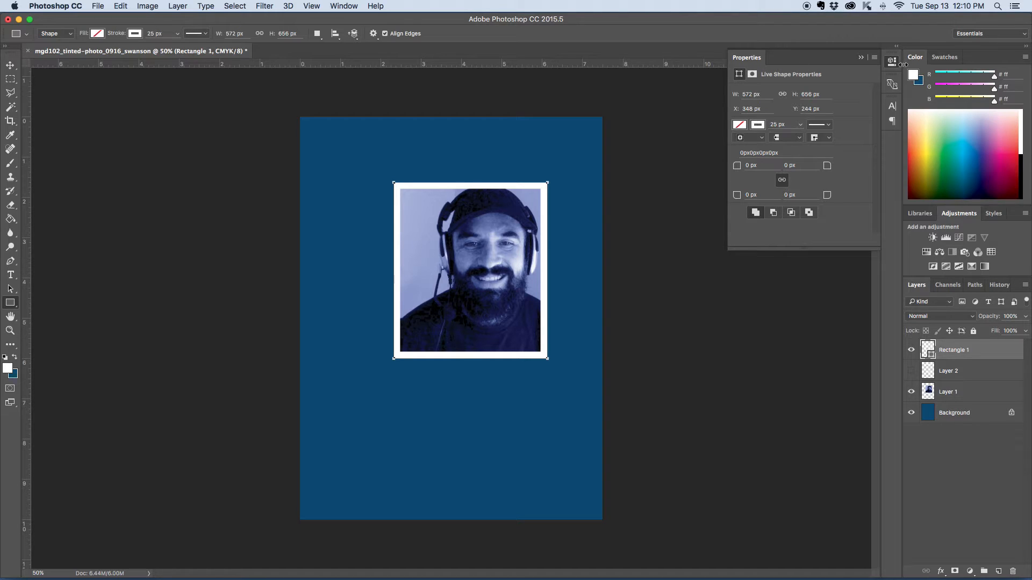
left_click(751, 94)
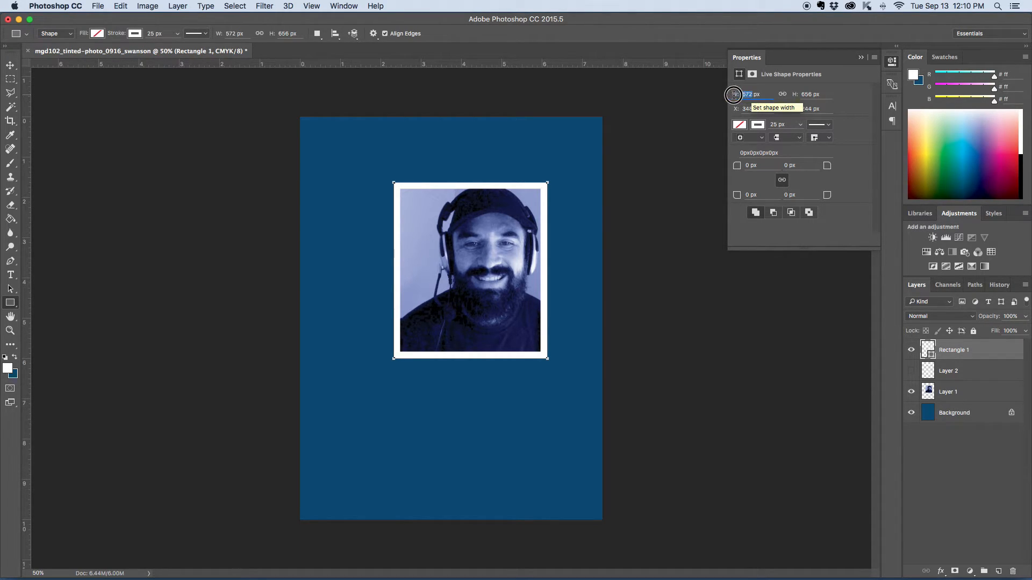
type("580")
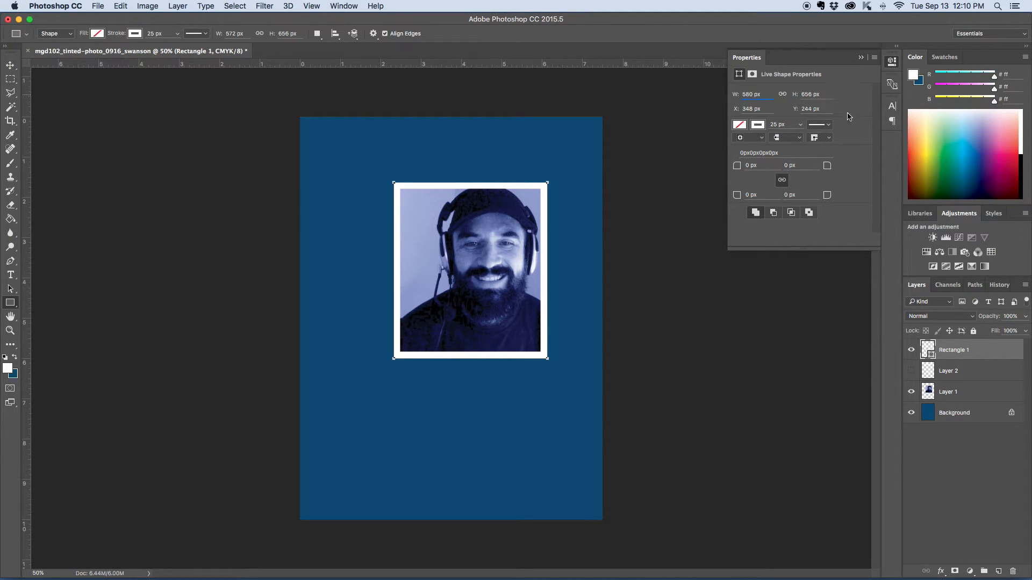
left_click(812, 109)
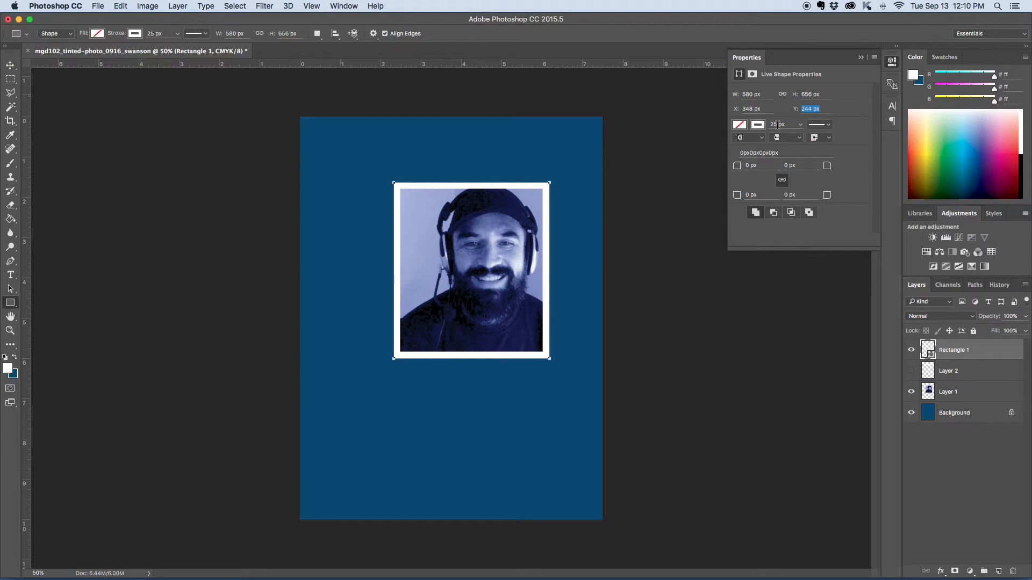
Step: Set the rectangle's stroke width to 30 px, switch to the Move tool and collapse the shape properties
left_click_drag(778, 125, 770, 128)
type("30")
key("Return")
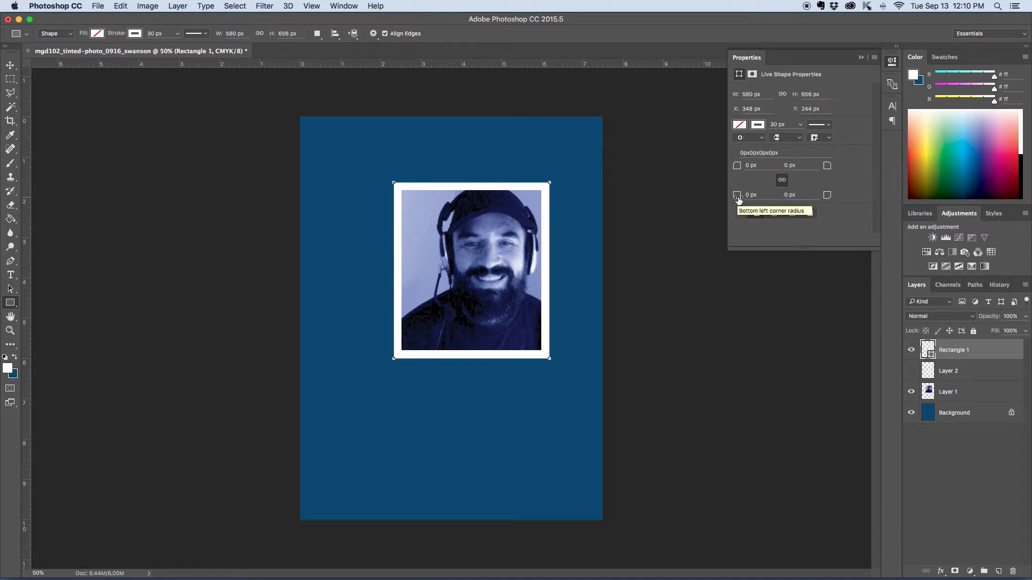
left_click(12, 66)
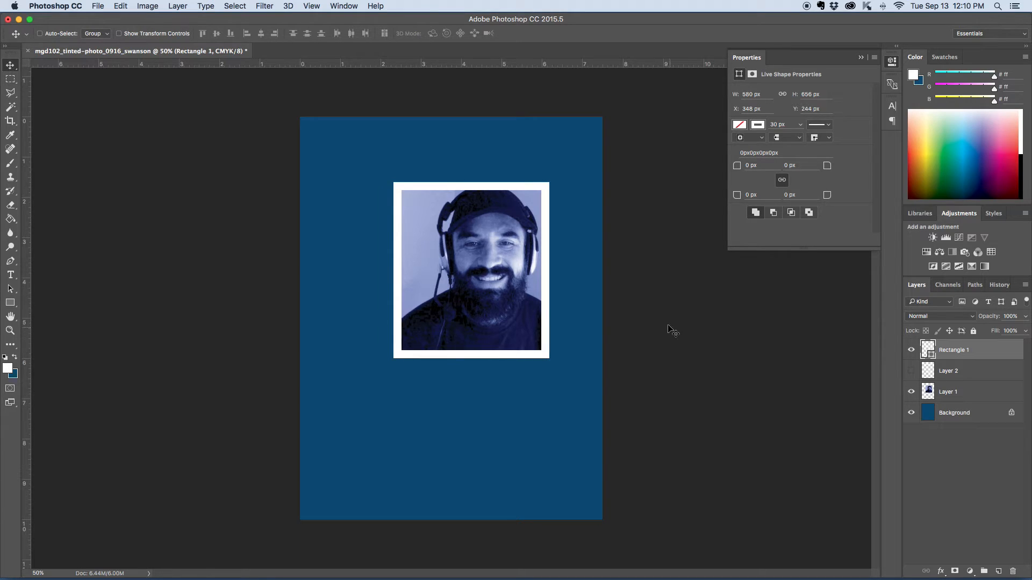
left_click(749, 63)
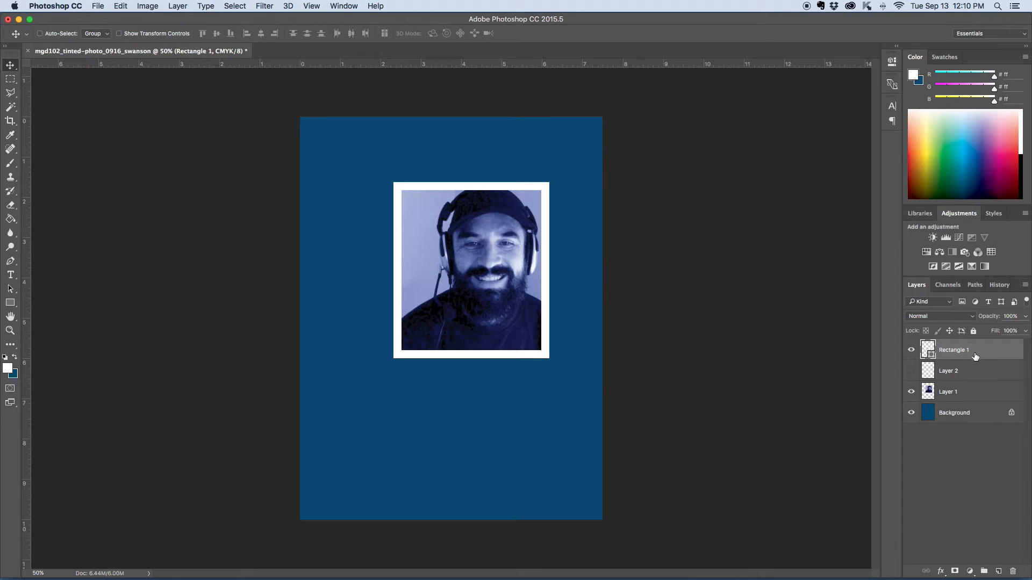
Step: Delete the hidden Layer 2 and select the rectangle shape layer
left_click(955, 371)
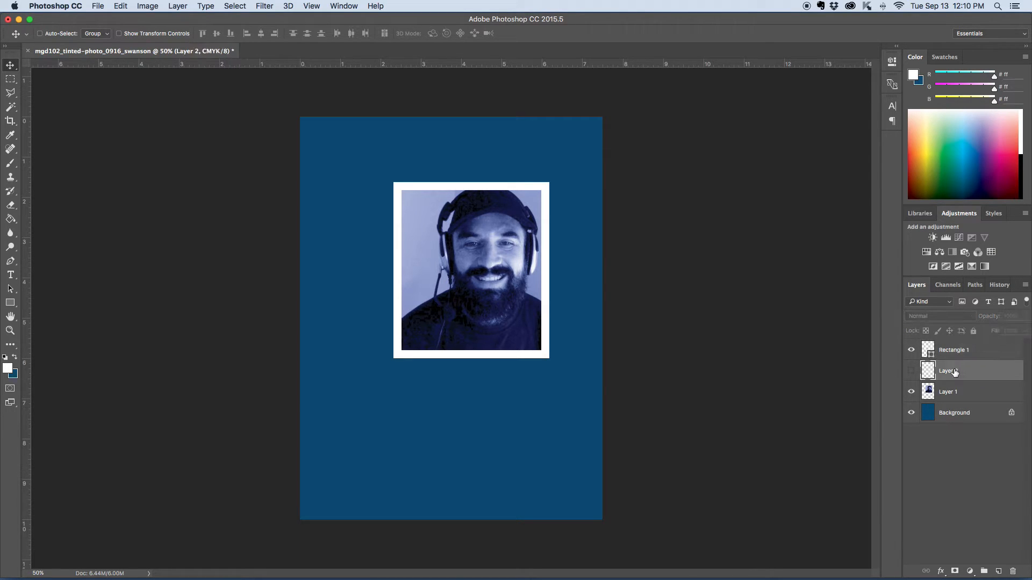
left_click(1017, 573)
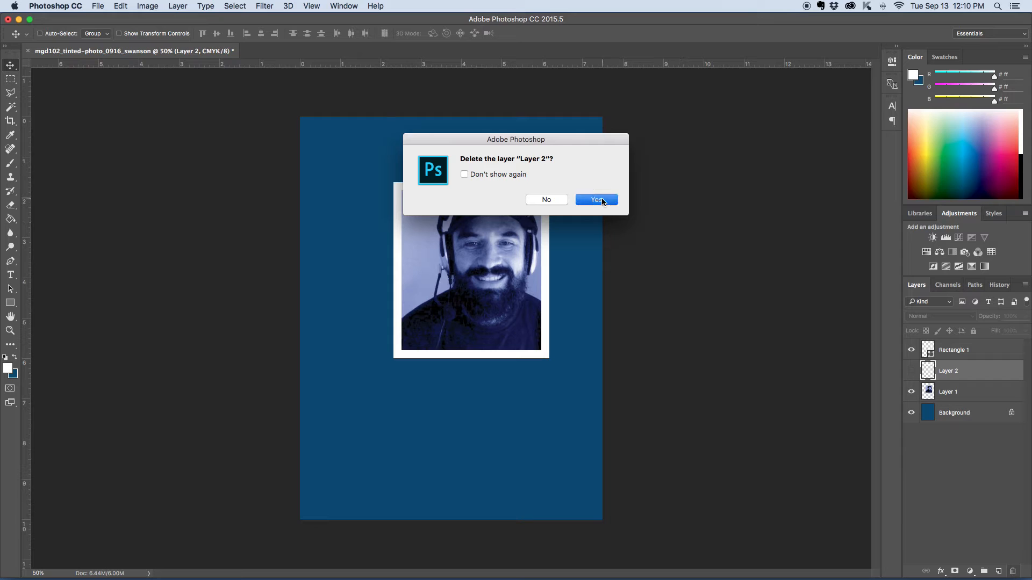
left_click(602, 201)
left_click(965, 352)
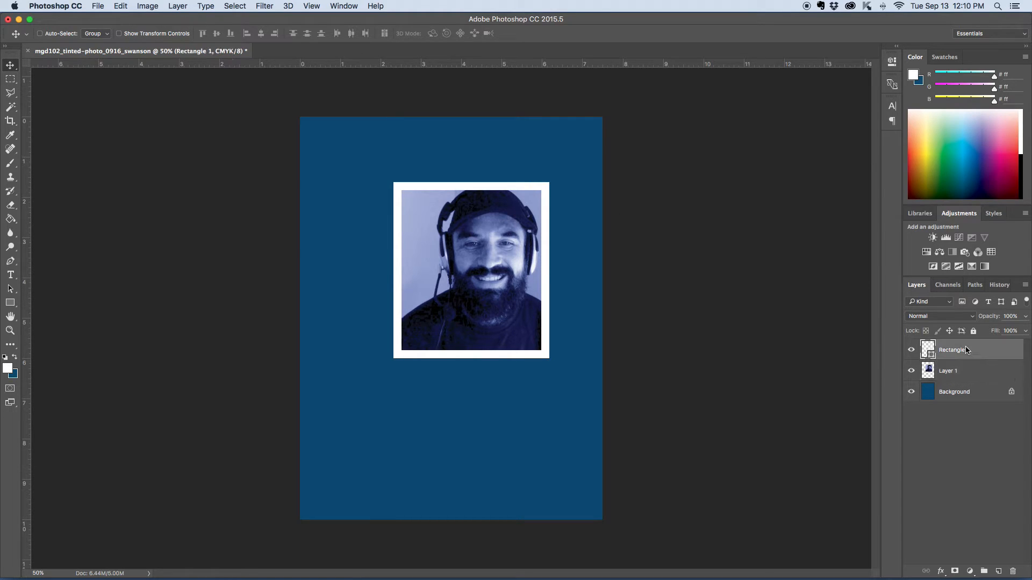
Step: Rename the portrait layer as "Photo of" followed by the subject's nickname
left_click(951, 376)
double_click(949, 373)
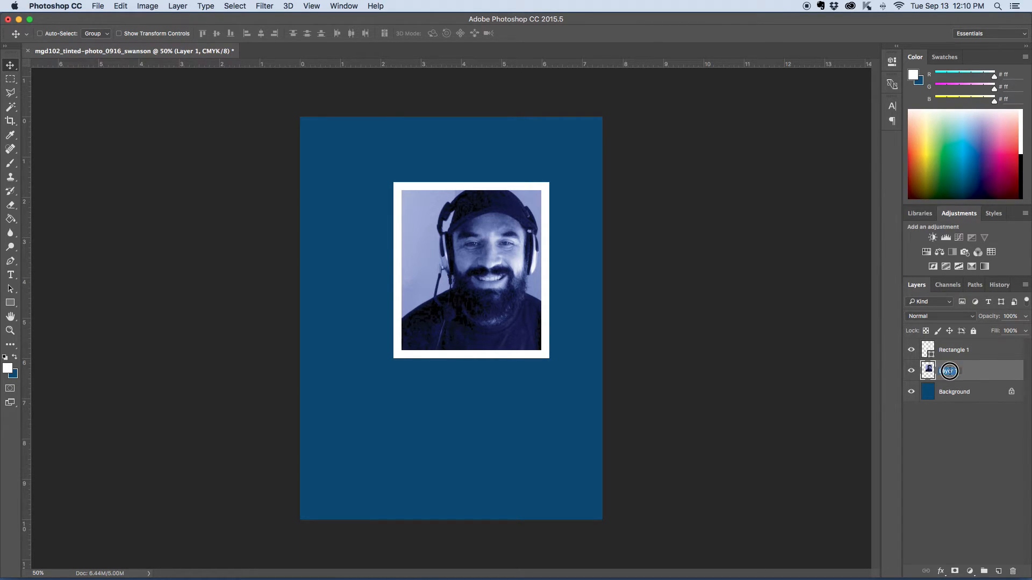
type("Photo")
left_click(991, 352)
double_click(953, 373)
left_click(977, 374)
type("of Swanie")
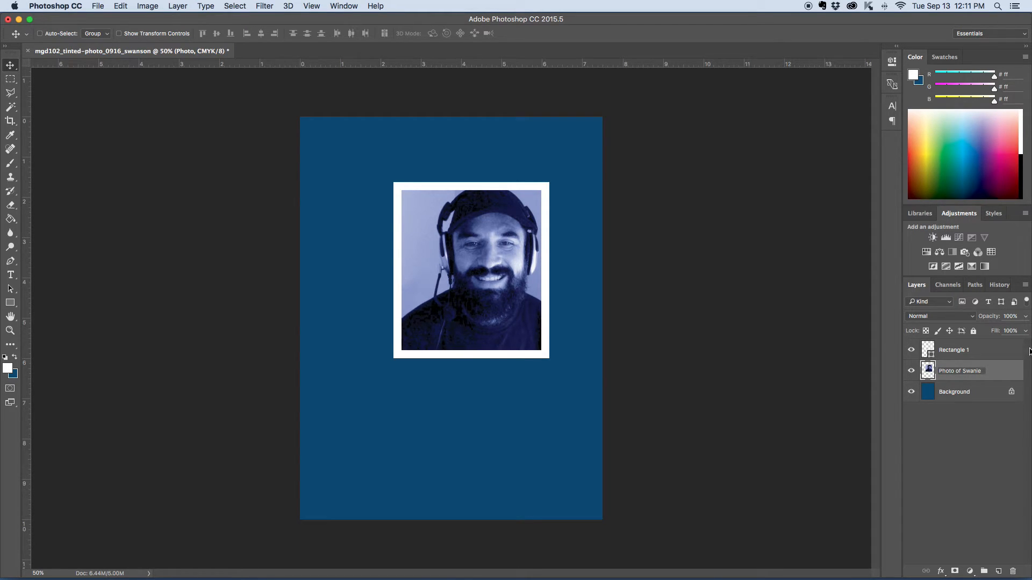
Step: Rename the rectangle shape layer as "White Frame of" followed by the subject's nickname
left_click(953, 351)
double_click(952, 350)
type("White Frame")
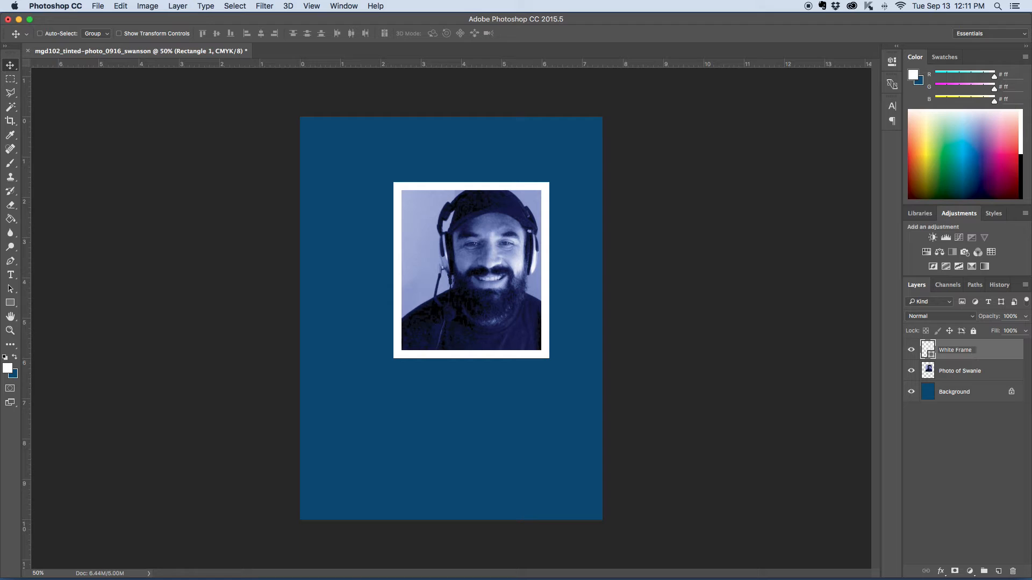
type(" of Swanie")
left_click(1000, 376)
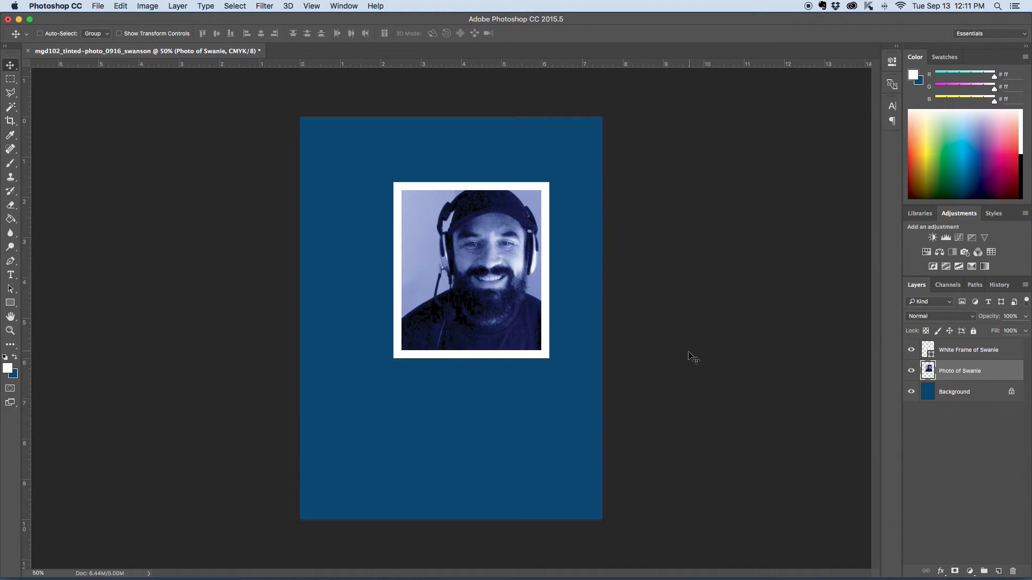
left_click(953, 354)
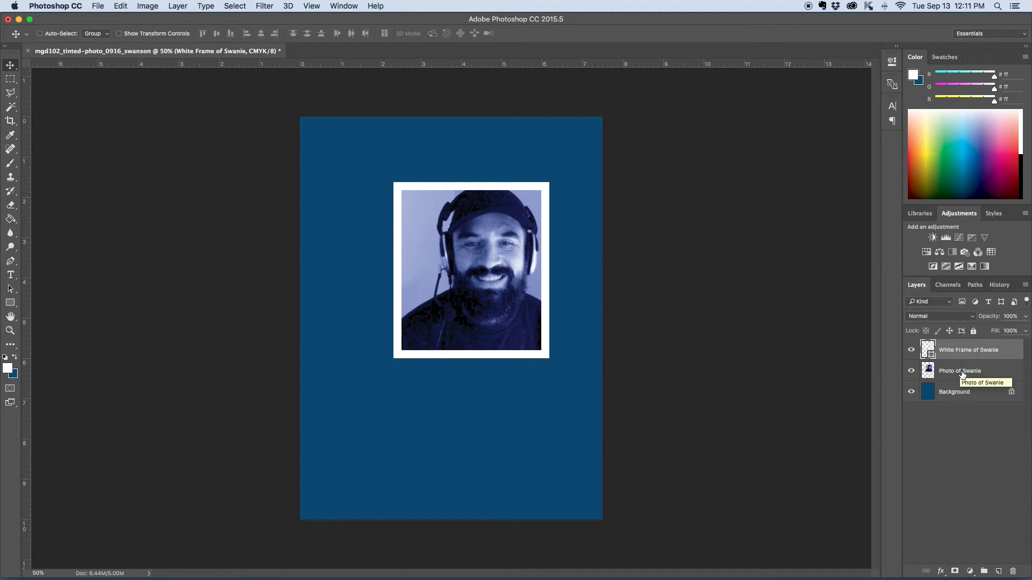
left_click(960, 371)
left_click(963, 356)
left_click(965, 371)
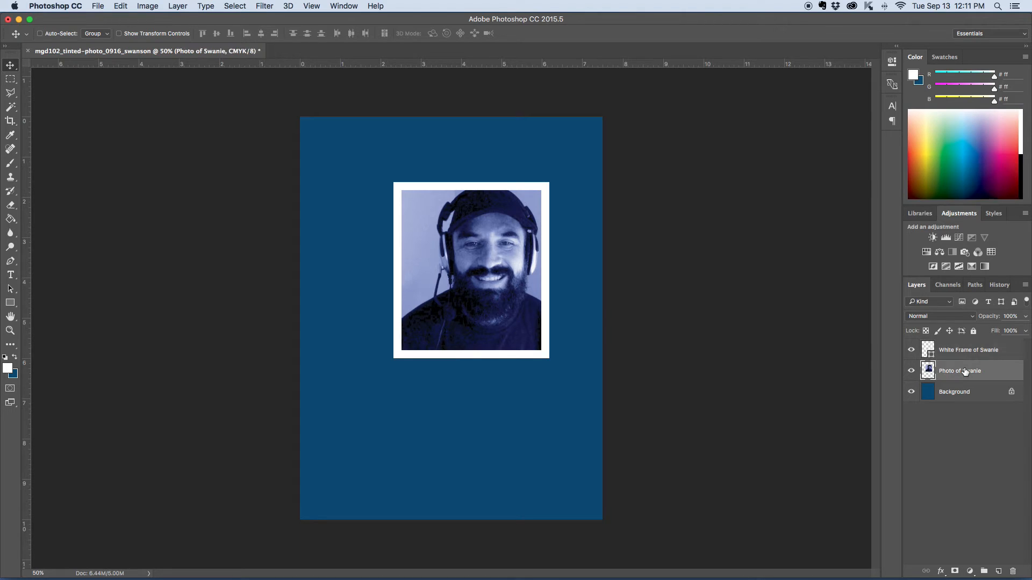
left_click(963, 355)
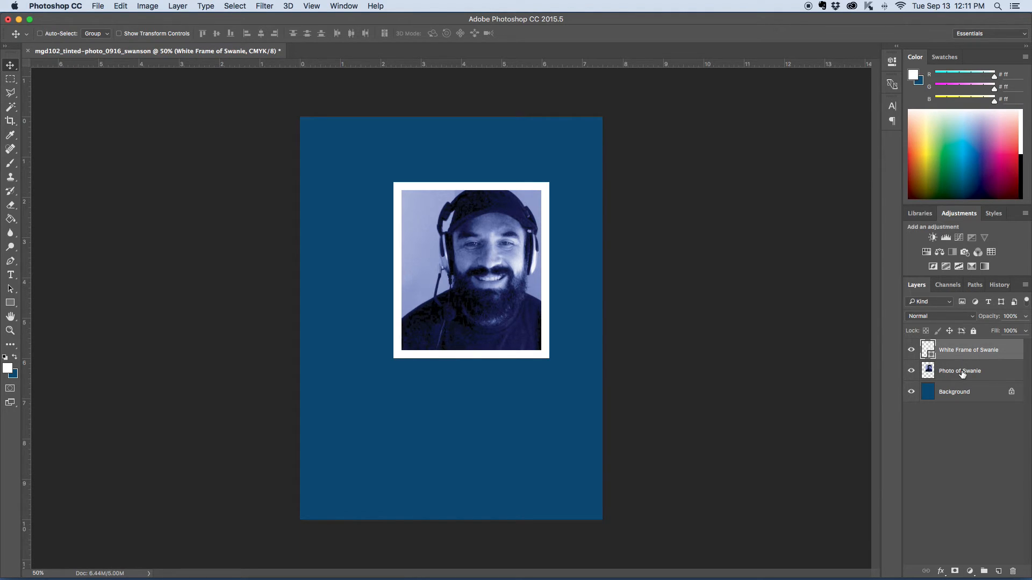
left_click(962, 372)
Step: Group the white frame and portrait layers and name the group with the subject's nickname
left_click(962, 353)
left_click(963, 371, "shift")
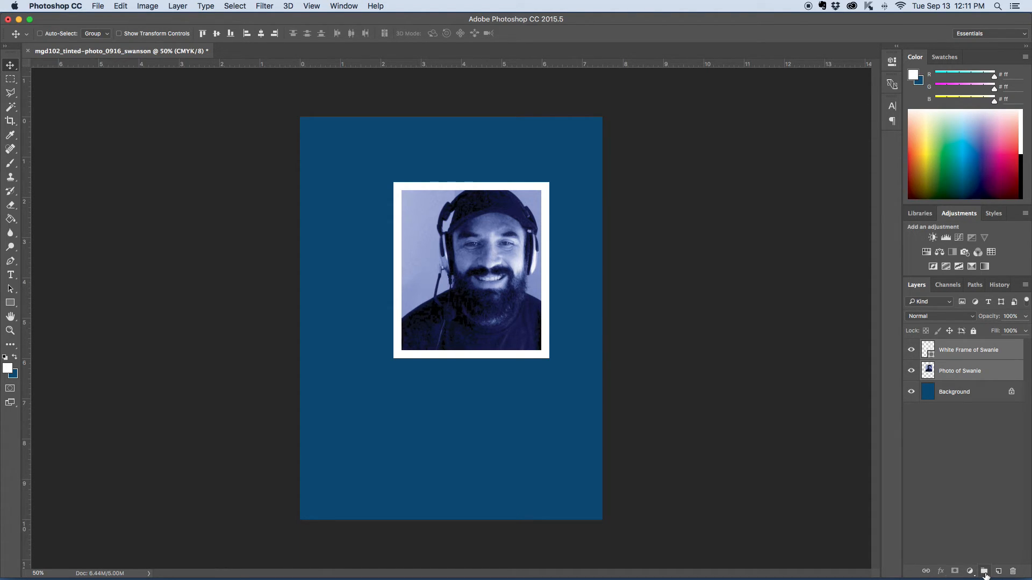
left_click(985, 572)
double_click(952, 346)
type("Sw")
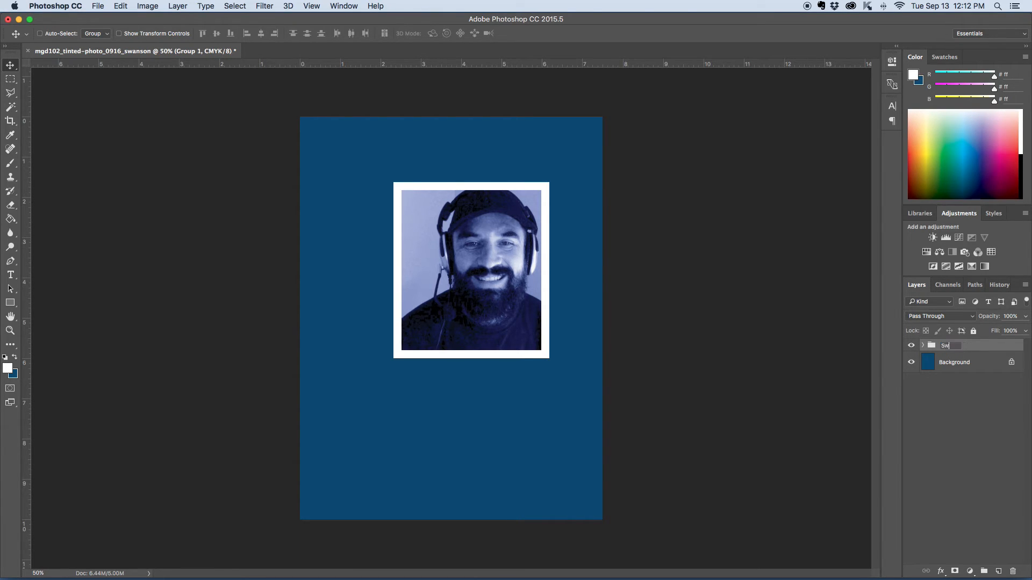
type("anie")
key("Return")
Step: Move the grouped portrait and frame down and to the right on the page
left_click(974, 345)
left_click(485, 265)
left_click_drag(484, 265, 503, 300)
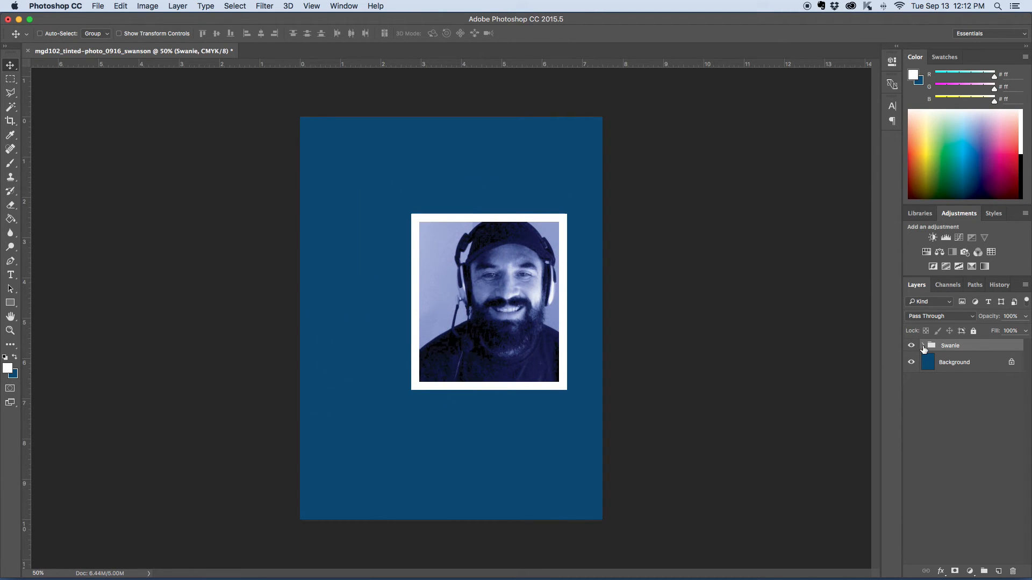
Step: Expand the group and link its white frame and portrait layers together
left_click(922, 348)
left_click(971, 364)
left_click(977, 384)
left_click(977, 369)
left_click(982, 385)
left_click(980, 370)
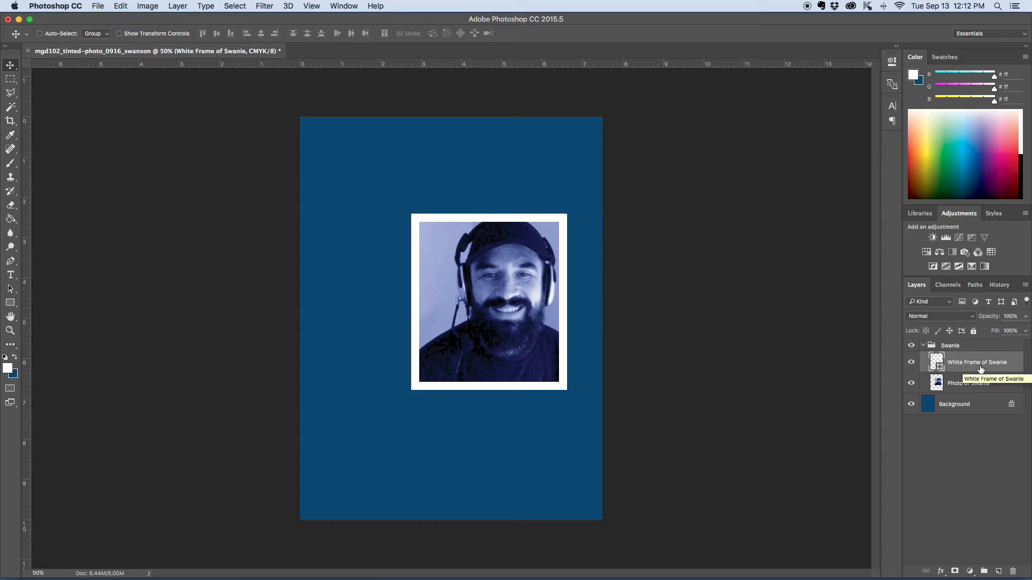
left_click(956, 385)
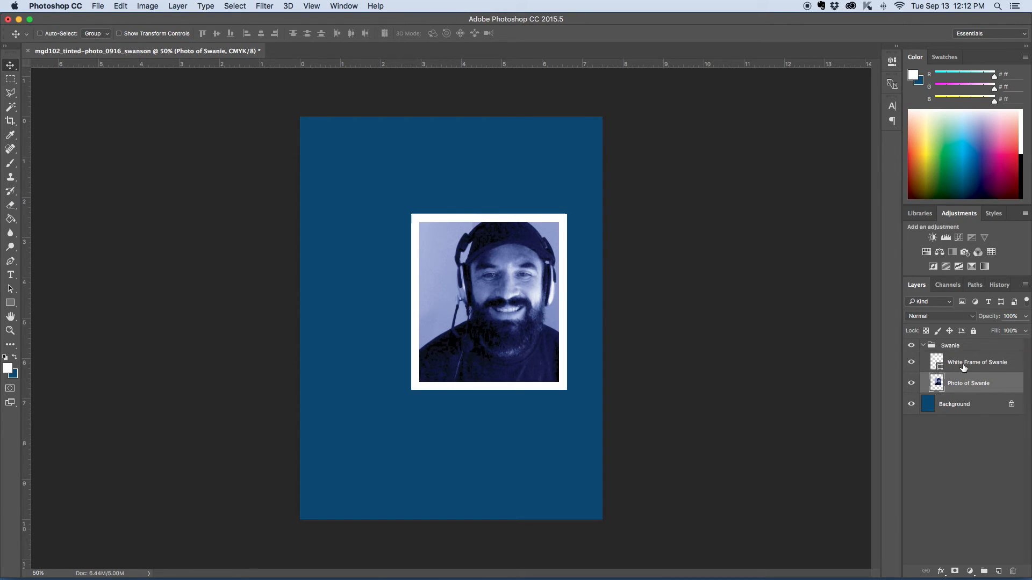
left_click(964, 368, "shift")
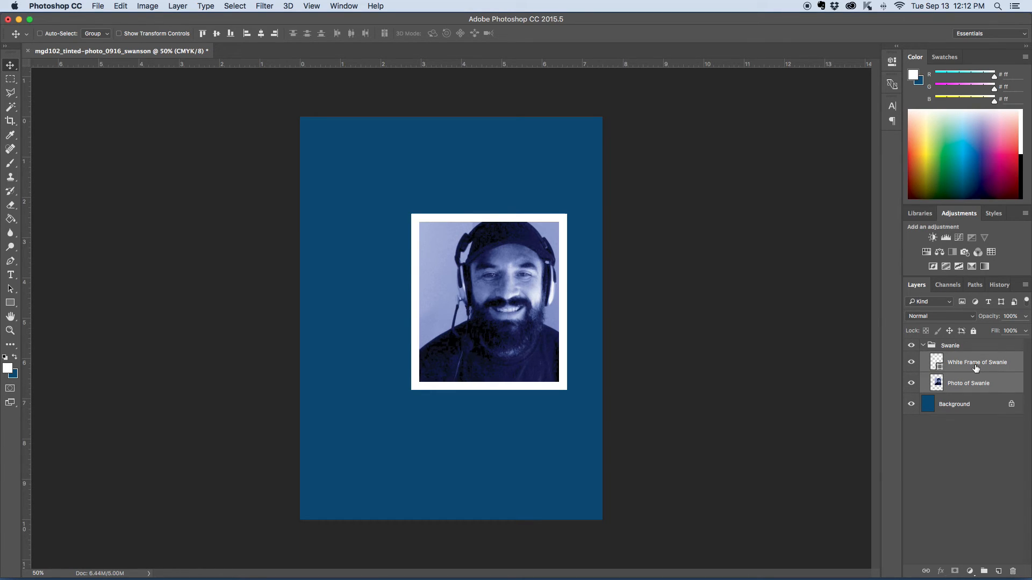
left_click(926, 572)
Step: Reposition the linked portrait and frame up and left, and then lower them to about the middle of the page
left_click_drag(513, 303, 487, 256)
left_click(961, 376)
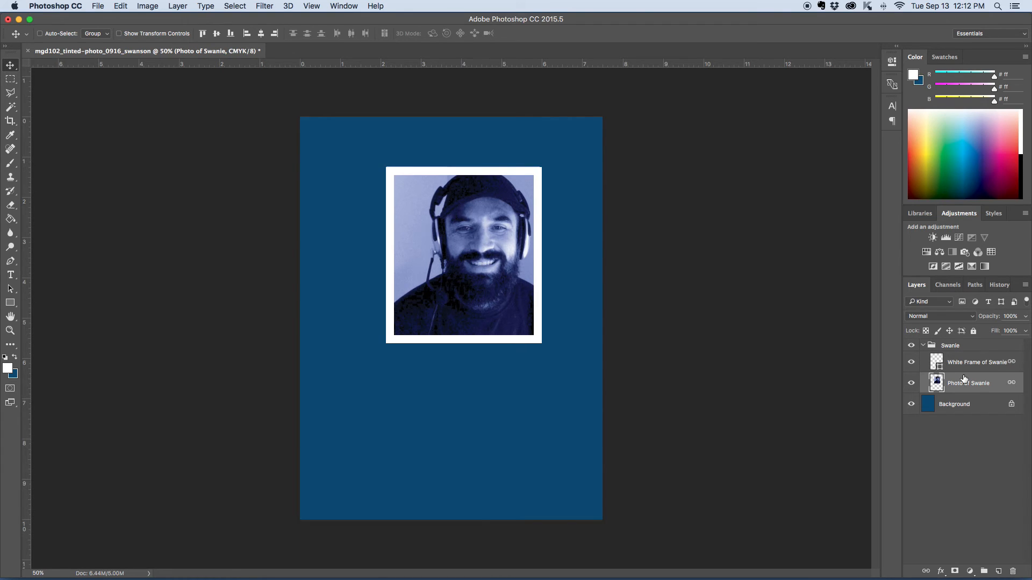
left_click_drag(491, 297, 488, 351)
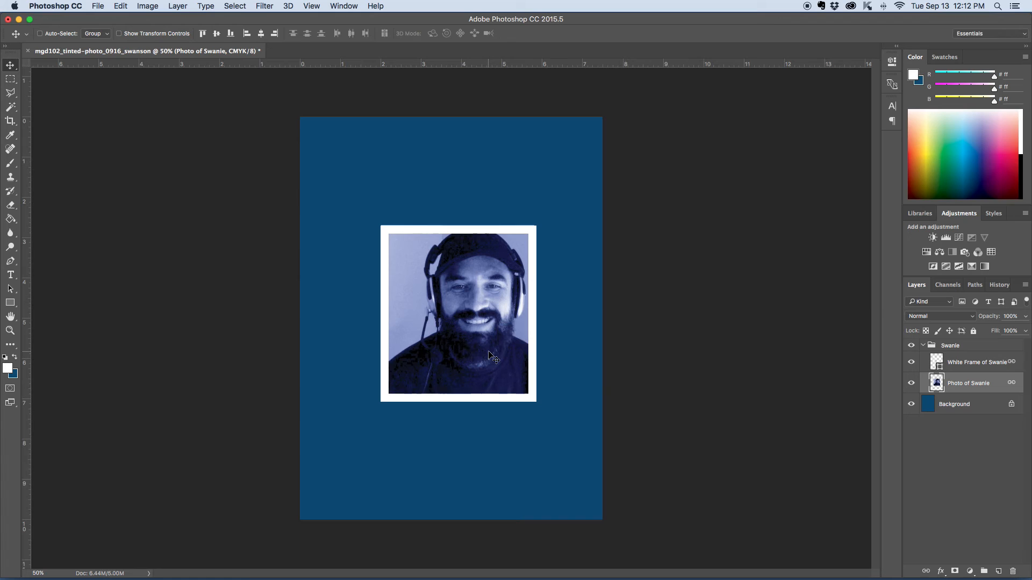
Step: Merge the white frame layer down into the portrait layer
left_click(962, 368)
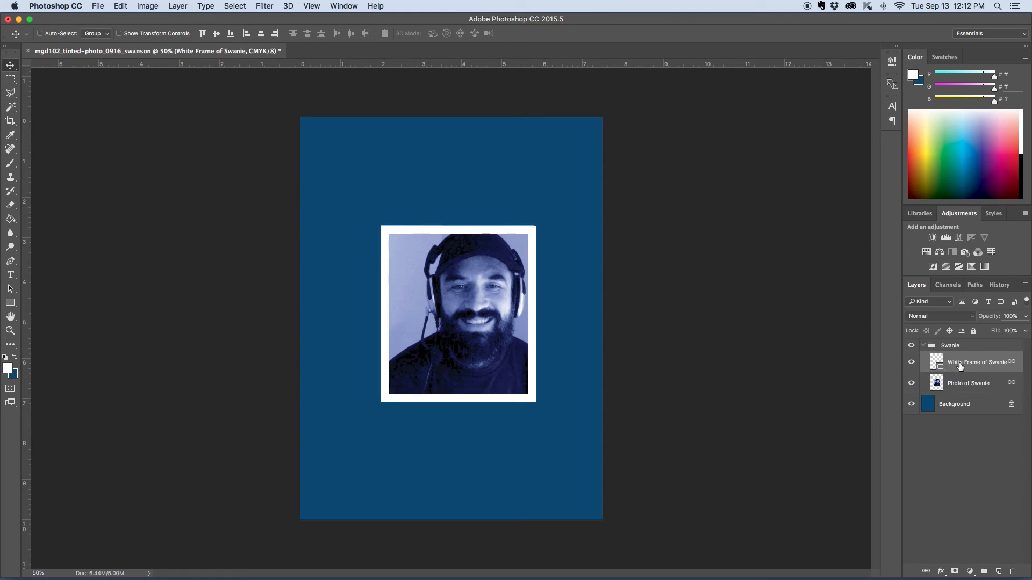
left_click(979, 388)
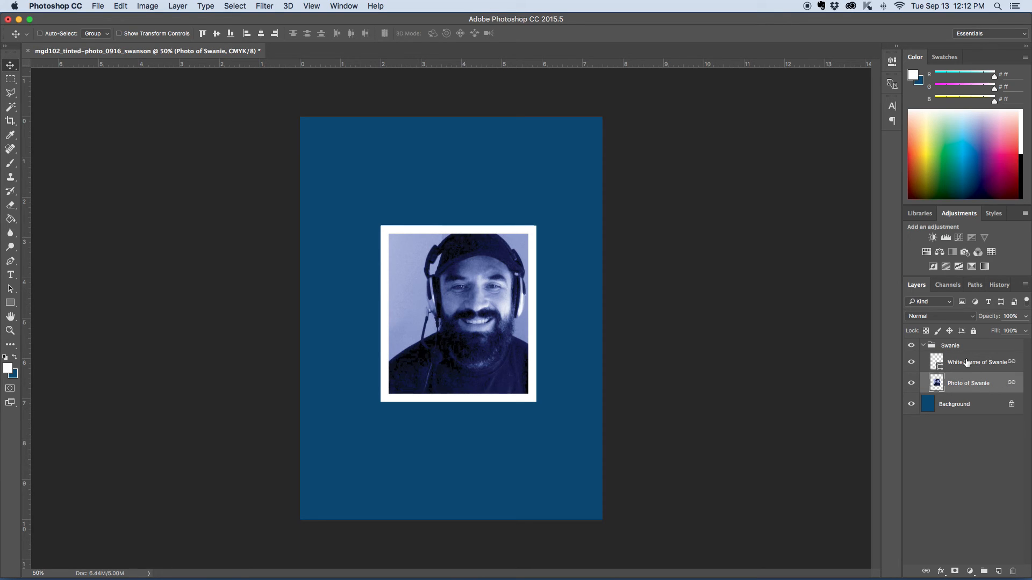
left_click(966, 362)
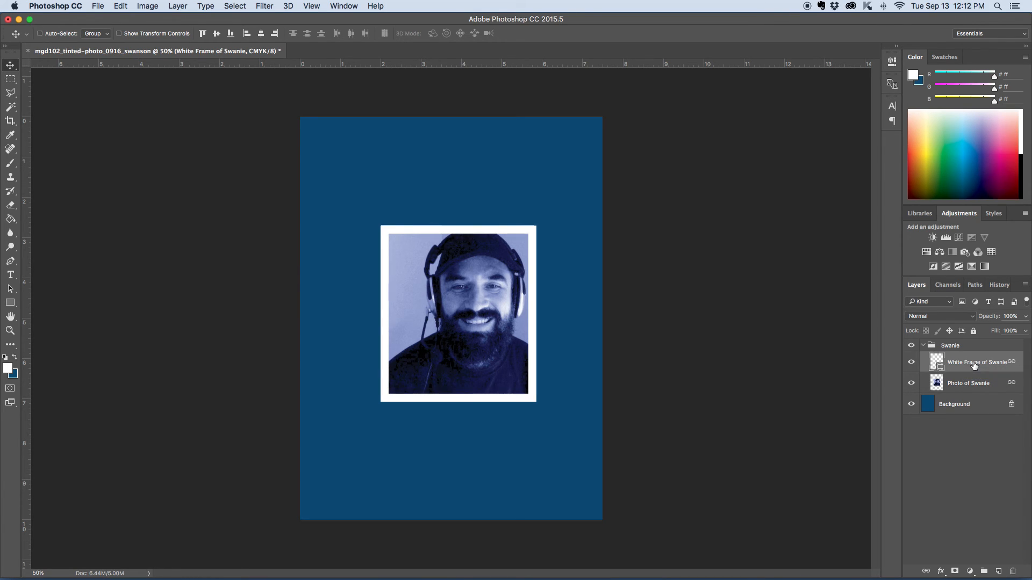
left_click(177, 6)
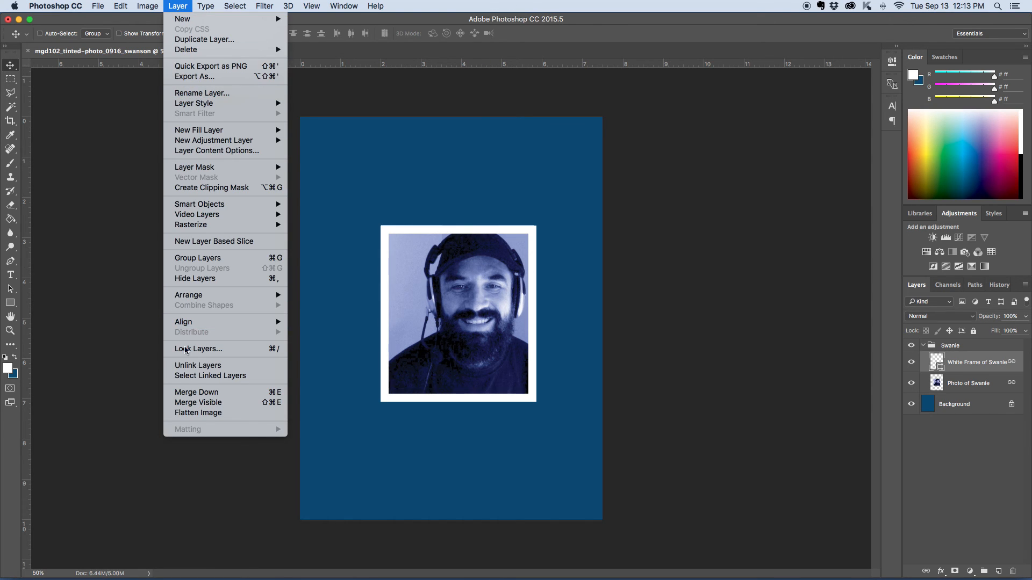
left_click(247, 397)
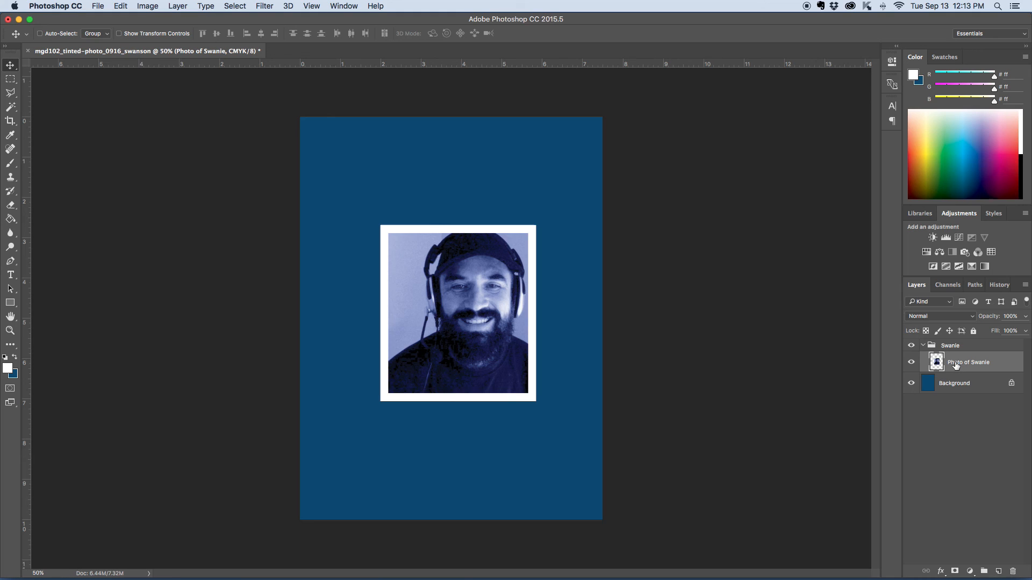
Step: Take the merged portrait layer out of the group and delete the empty group
left_click_drag(957, 366, 953, 347)
left_click(938, 368)
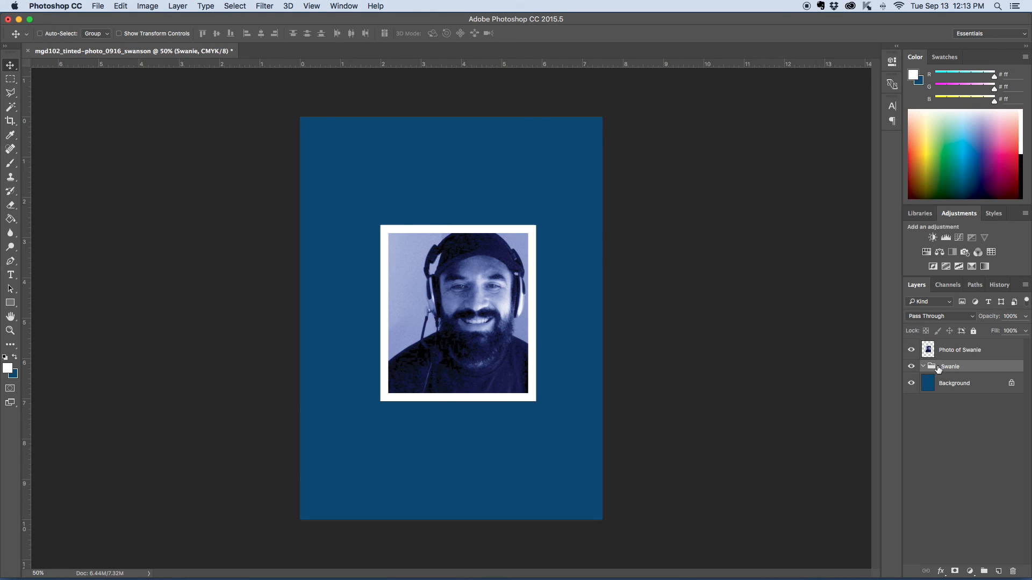
left_click(1013, 571)
left_click(964, 356)
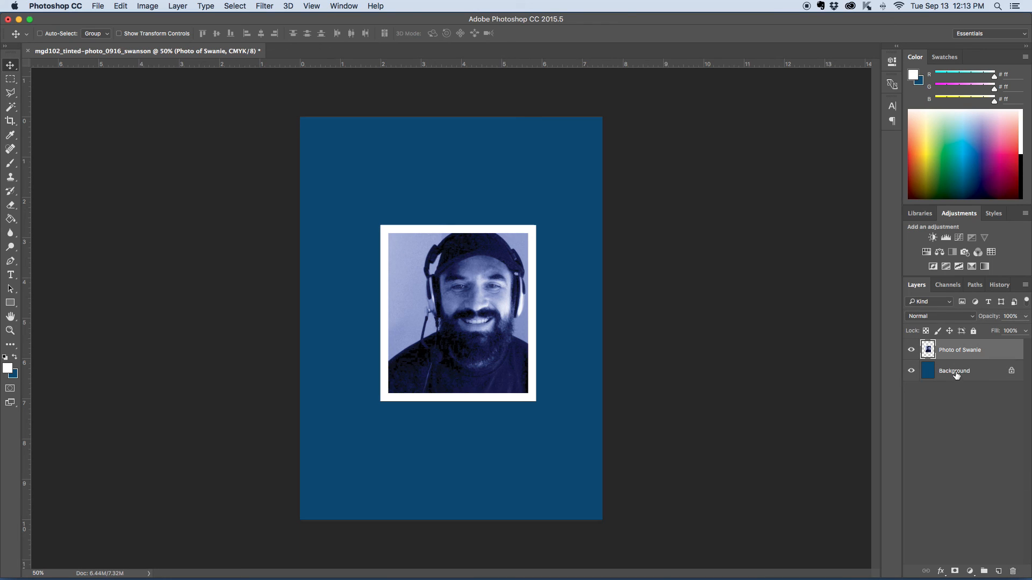
Step: Shift the merged portrait layer slightly up and to the right on the page
left_click(956, 373)
left_click(957, 352)
mouse_move(459, 380)
left_mouse_down()
mouse_move(492, 322)
mouse_move(447, 351)
mouse_move(462, 378)
left_mouse_up()
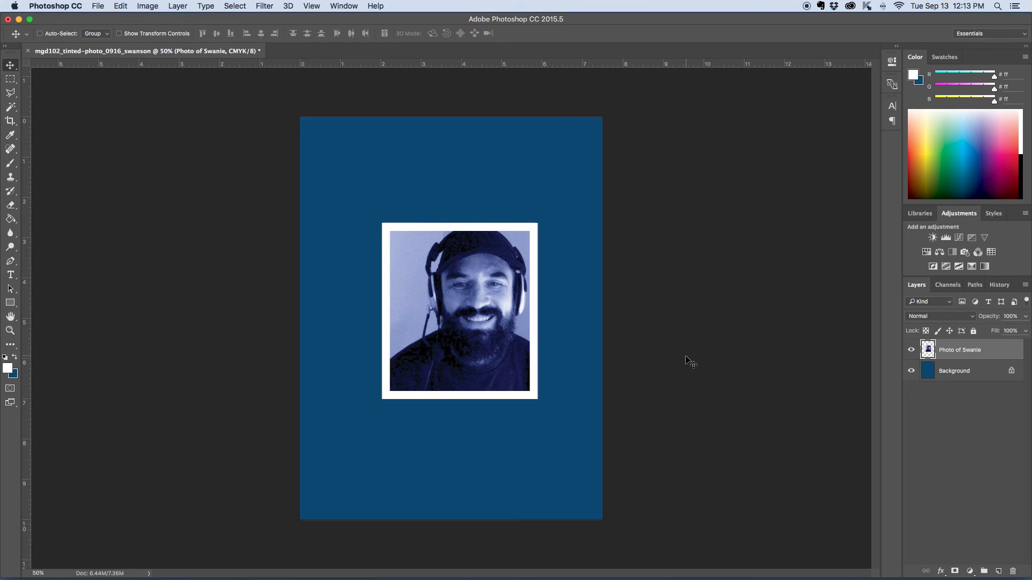